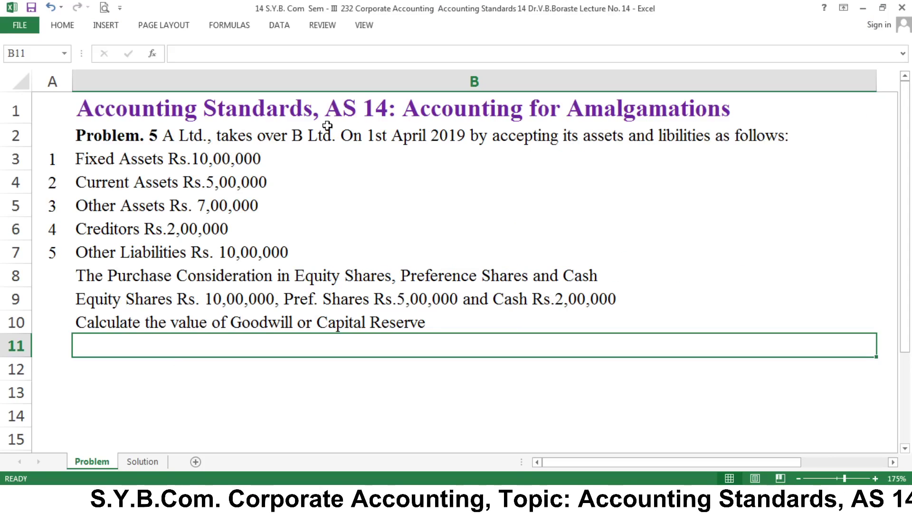
Step: Read Problem 5's fixed, current and other assets, creditors and other liabilities lines
left_click(108, 139)
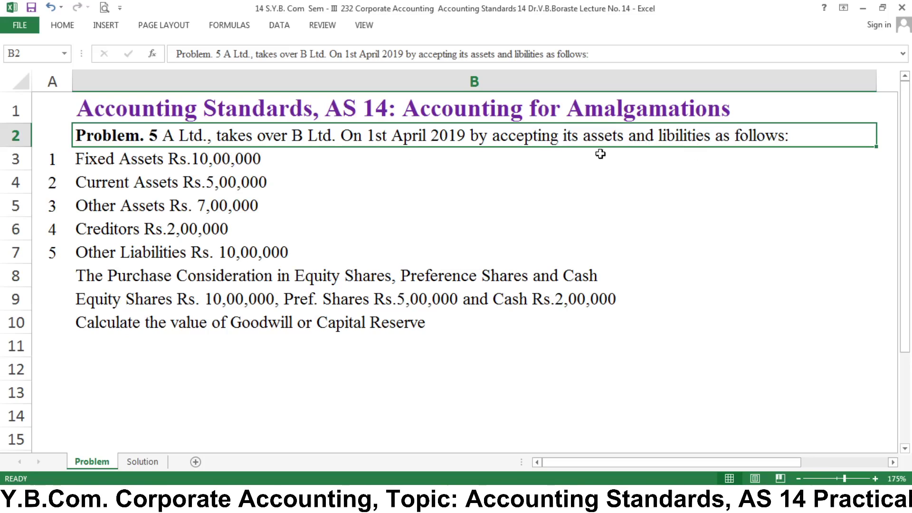
left_click(120, 157)
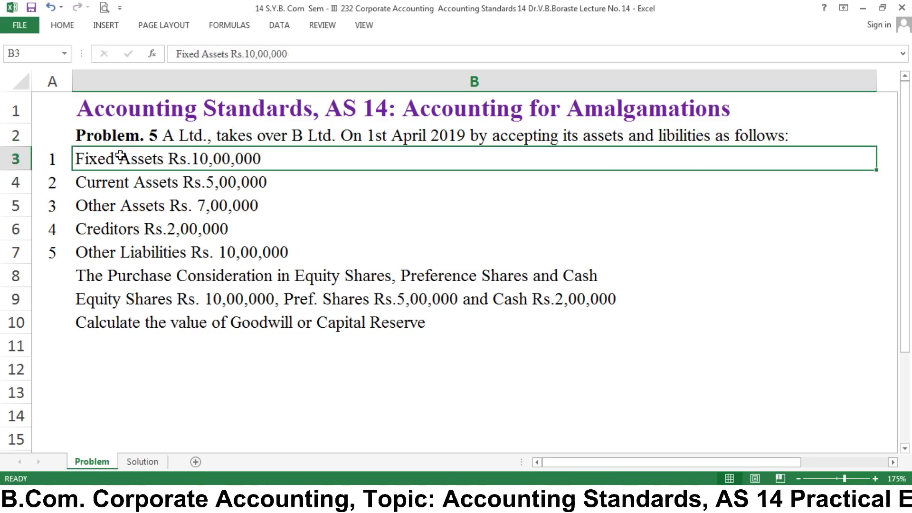
left_click(137, 185)
left_click(122, 209)
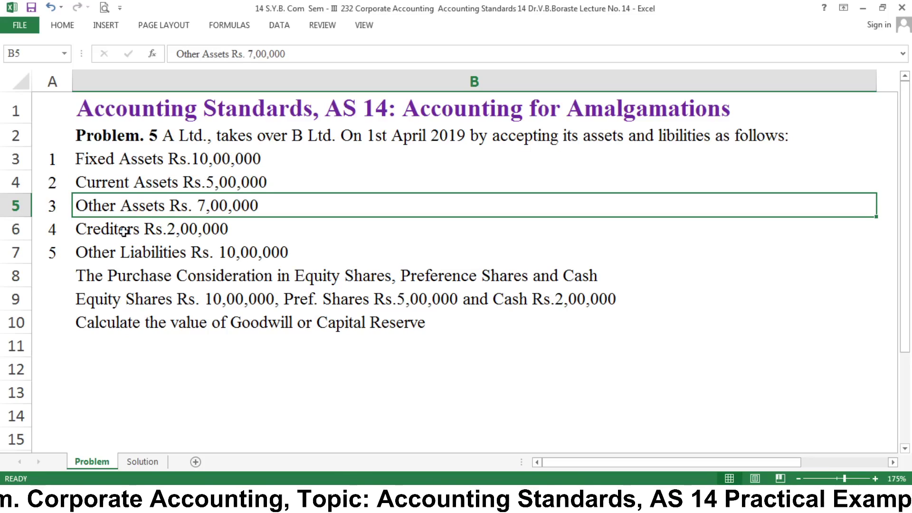
left_click(124, 231)
left_click(125, 262)
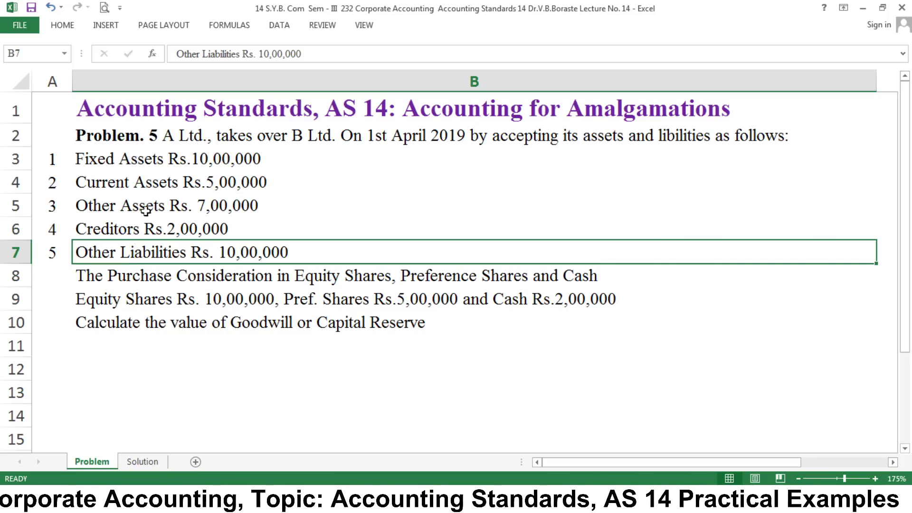
left_click(110, 162)
Step: Mark the three asset lines and two liability lines, then review the payment figures and goodwill question
left_click_drag(110, 161, 110, 208)
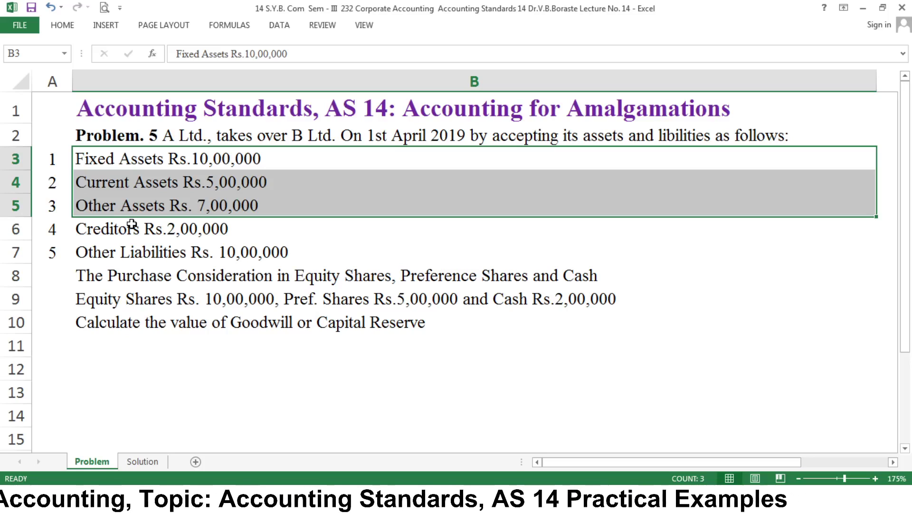
left_click_drag(112, 229, 110, 248)
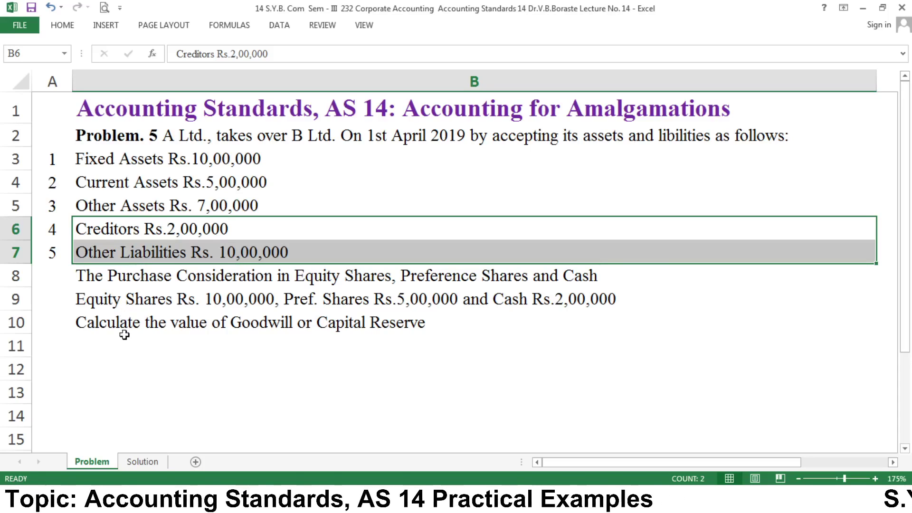
left_click(129, 352)
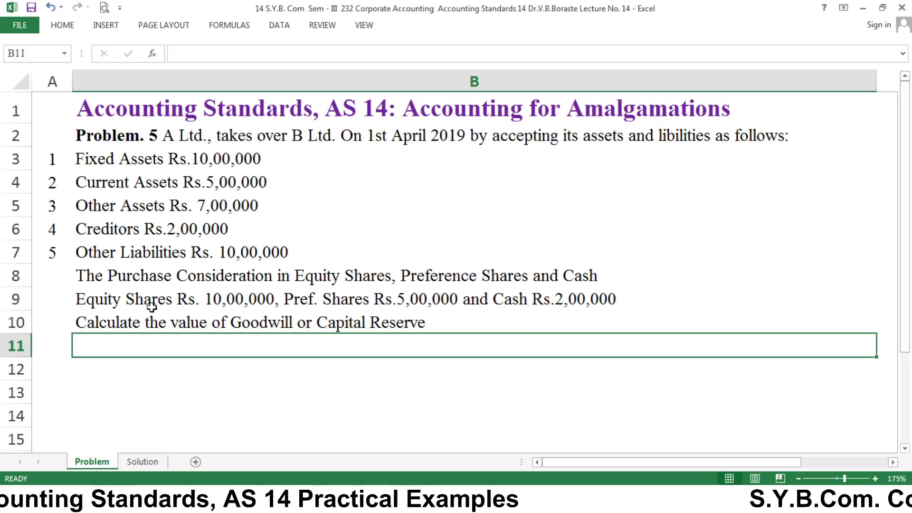
left_click(138, 300)
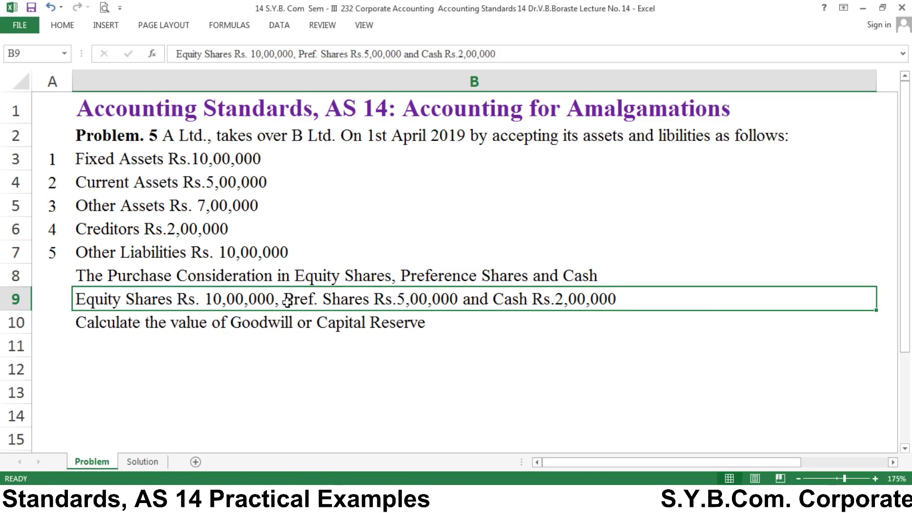
left_click(150, 351)
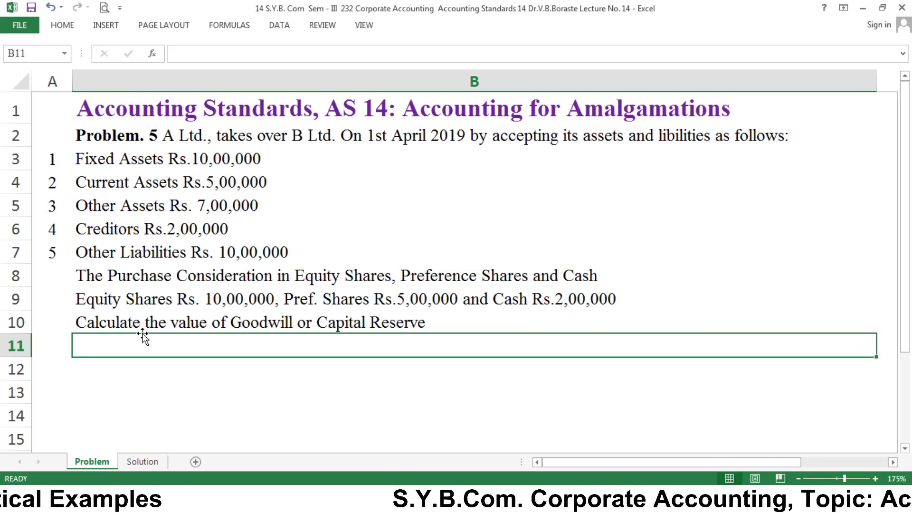
left_click(354, 333)
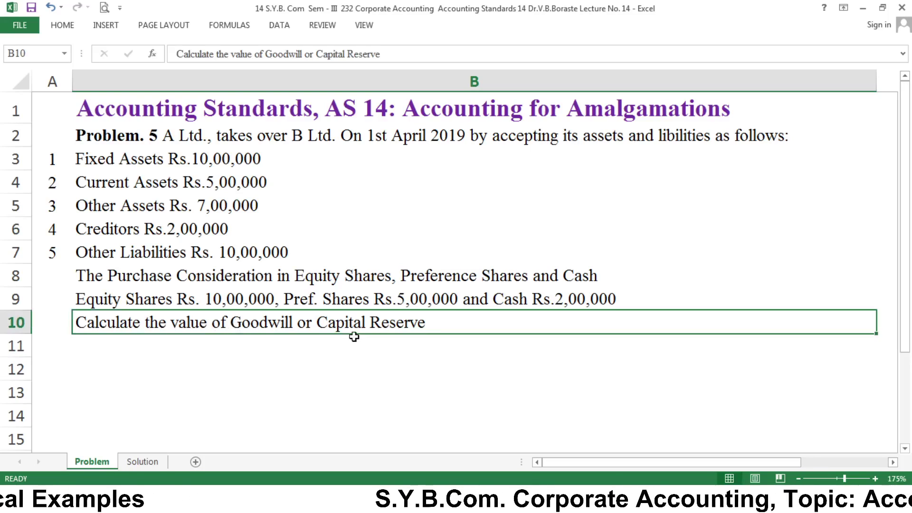
left_click(293, 338)
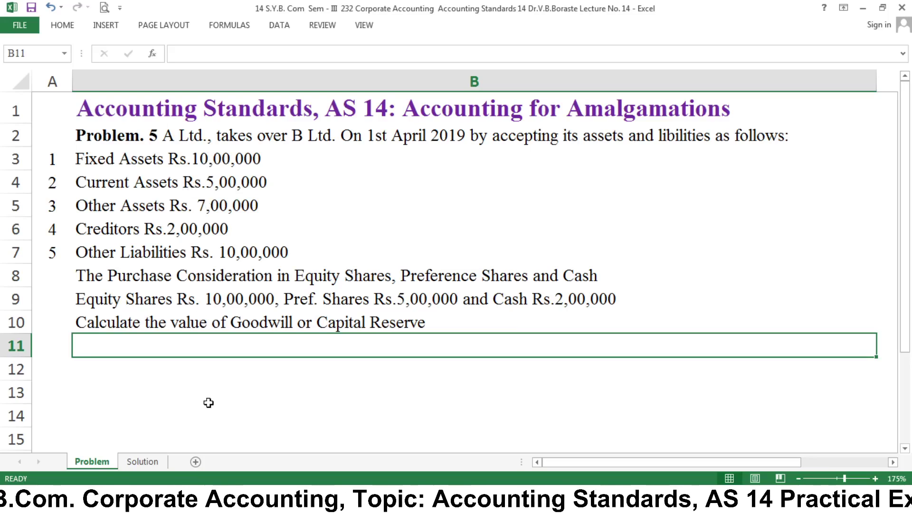
Step: Go to the Solution sheet and review its Goodwill title, Purchase Consideration heading and Particulars header
left_click(143, 462)
left_click(197, 98)
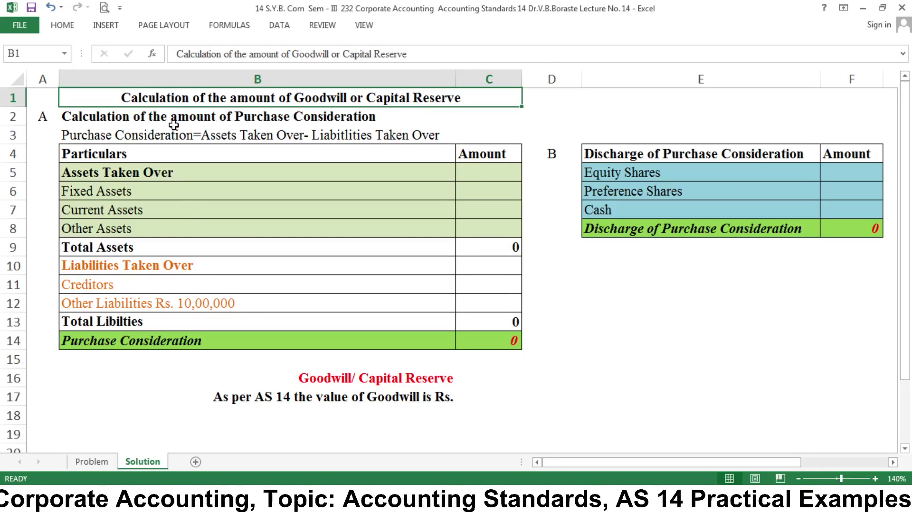
left_click(100, 117)
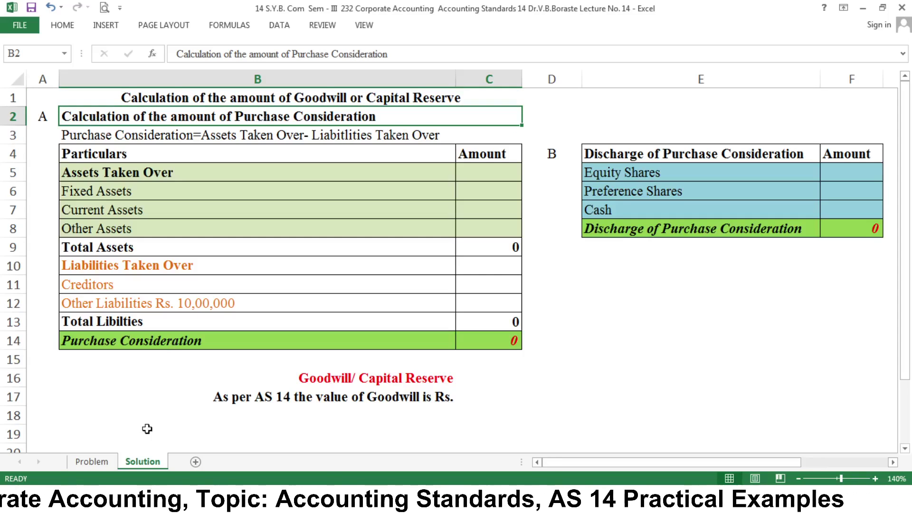
left_click(579, 339)
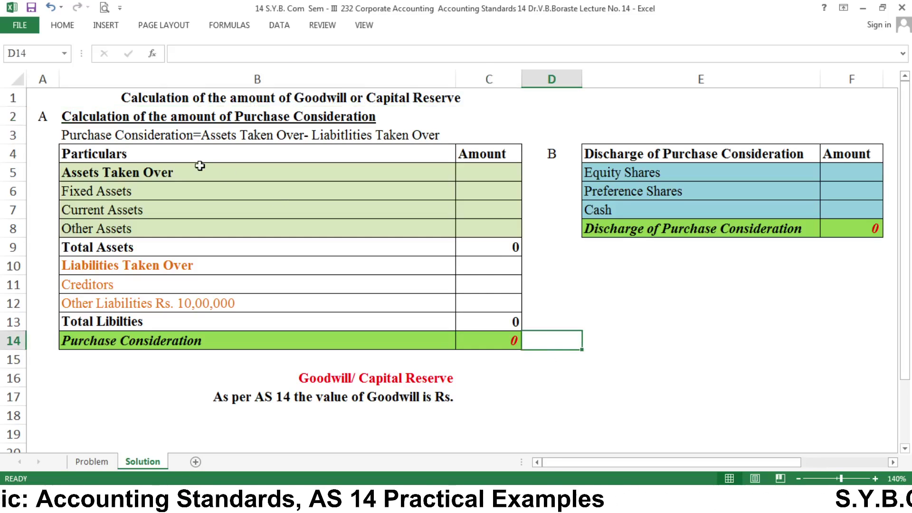
left_click(164, 138)
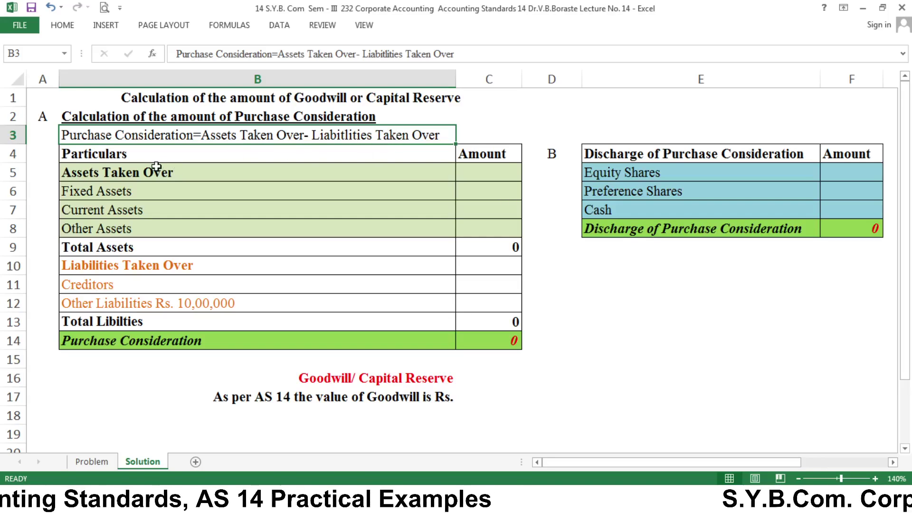
left_click(138, 161)
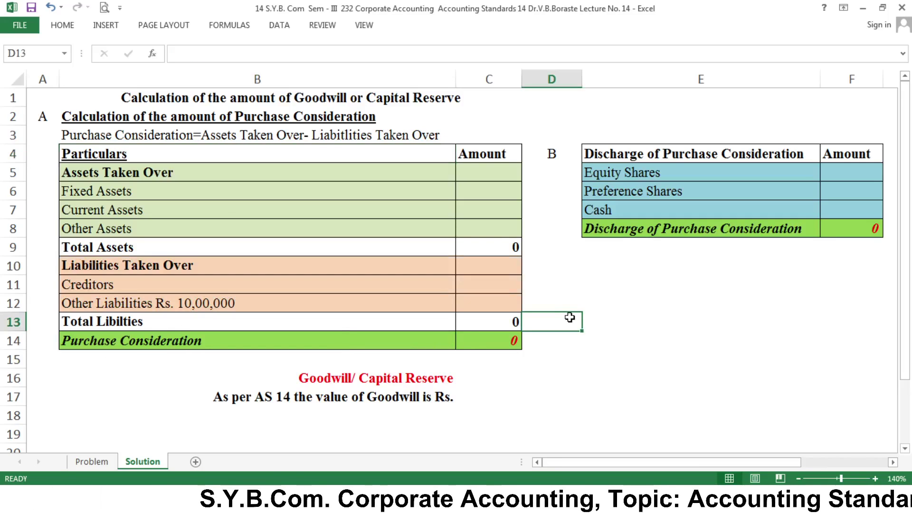
Step: Compare the Fixed, Current and Other Assets figures in the problem with the Solution rows
left_click(177, 173)
left_click(165, 191)
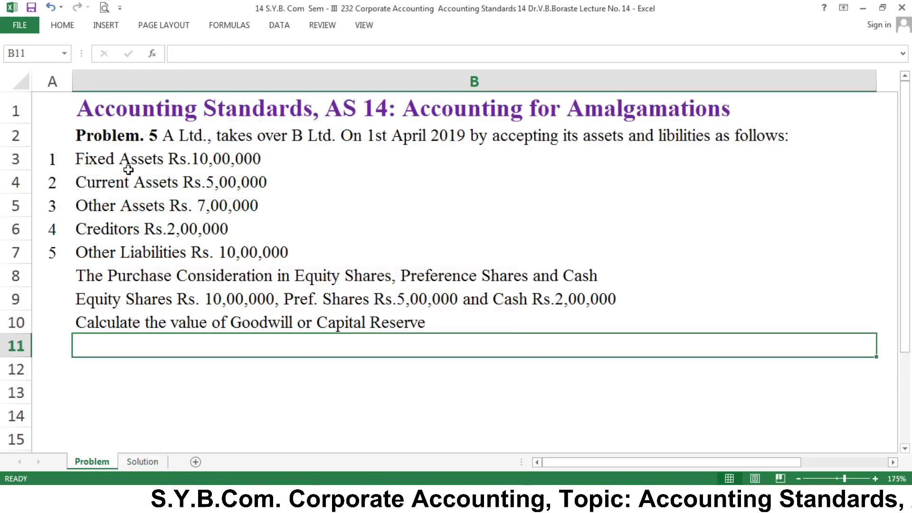
left_click(128, 168)
left_click(124, 180)
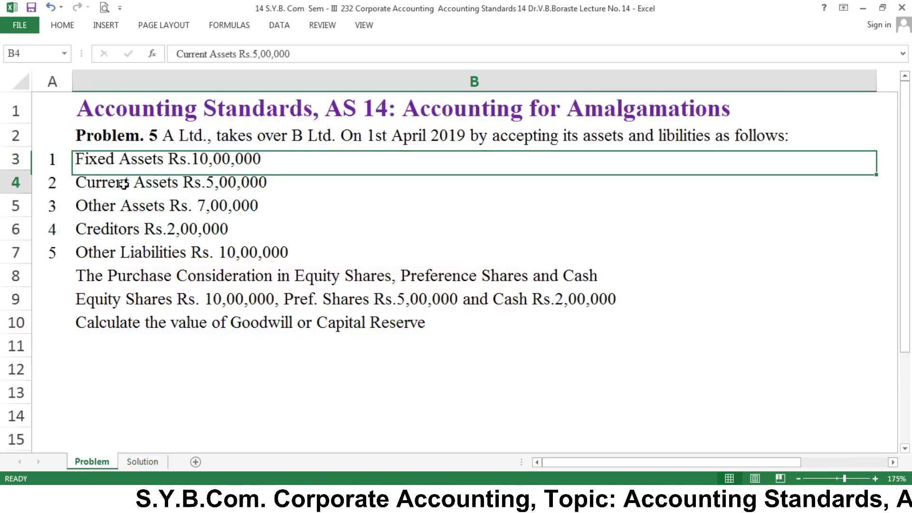
left_click(125, 209)
left_click(142, 462)
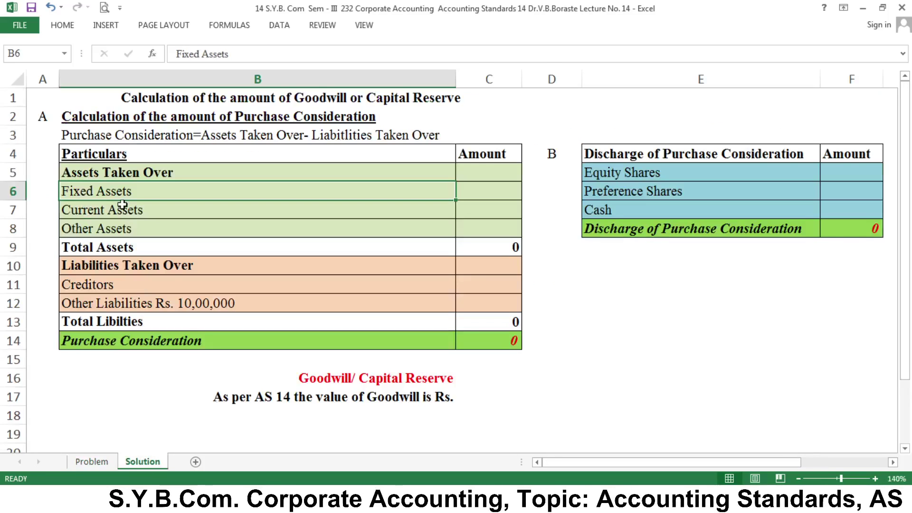
key("Down")
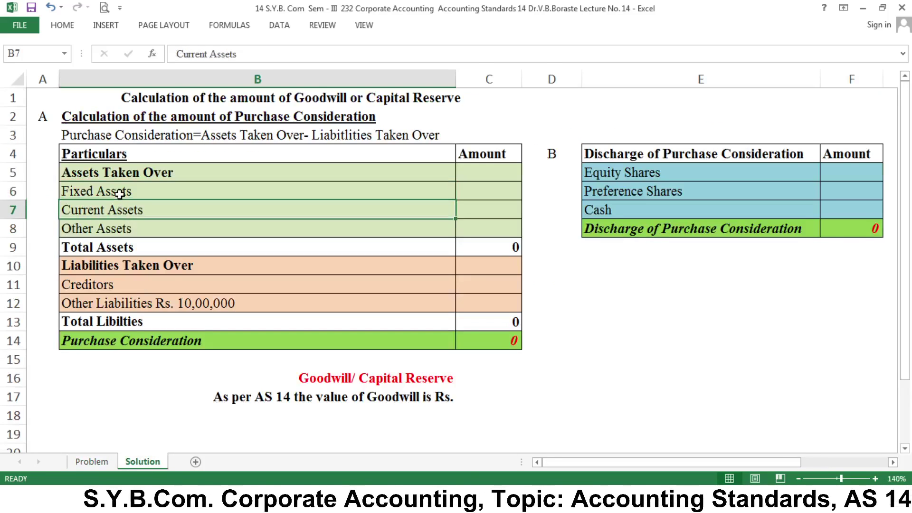
key("Down")
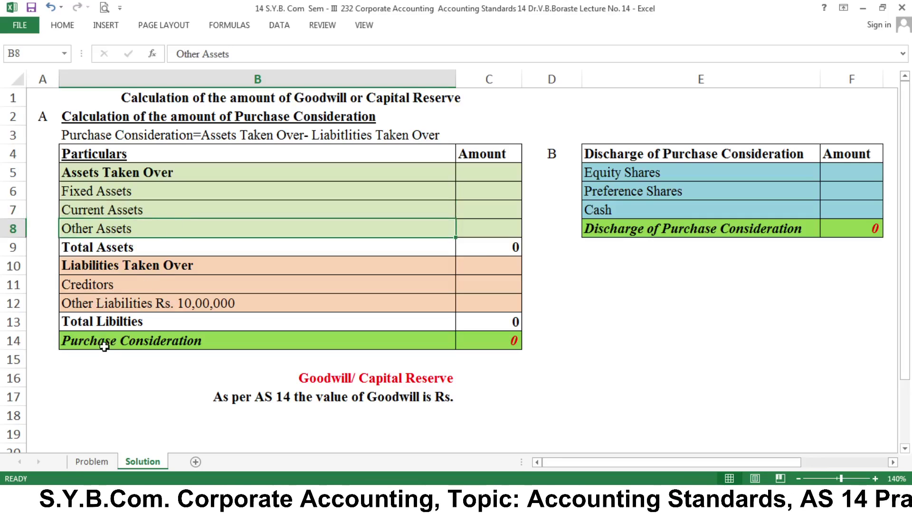
left_click(91, 461)
left_click(201, 161)
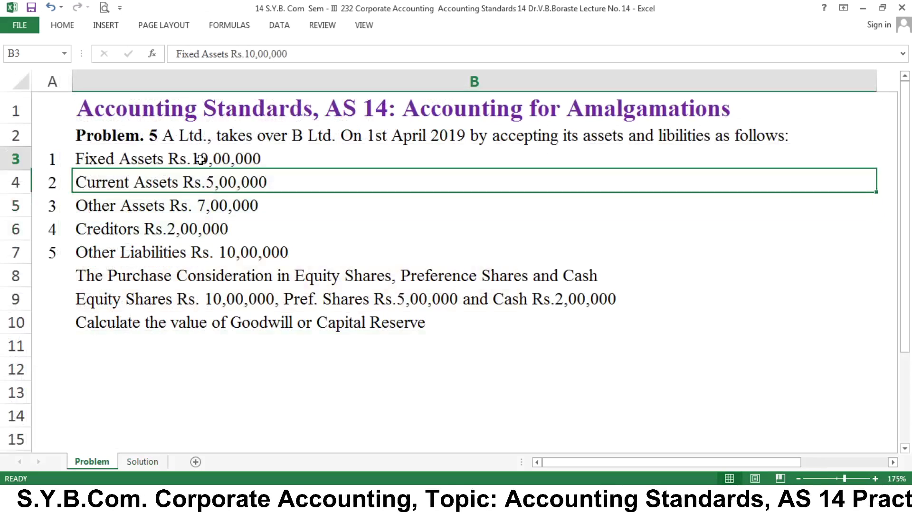
left_click(201, 180)
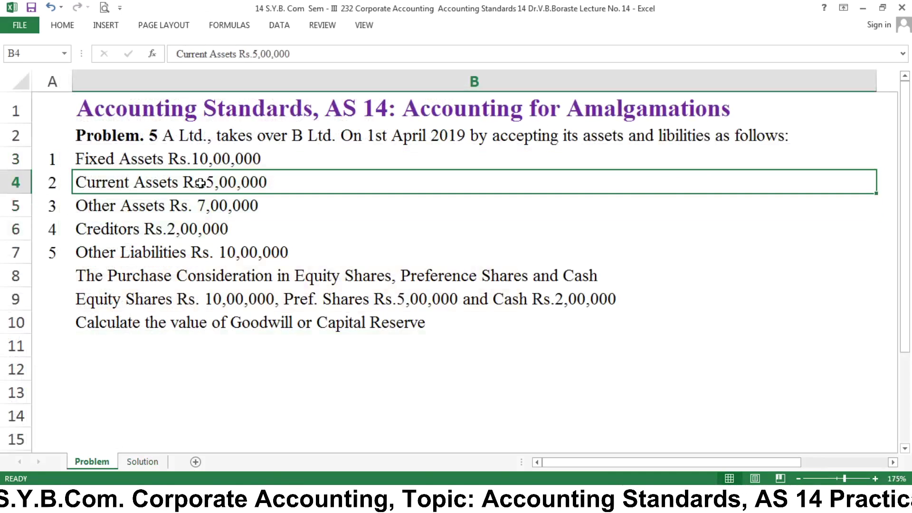
left_click(171, 204)
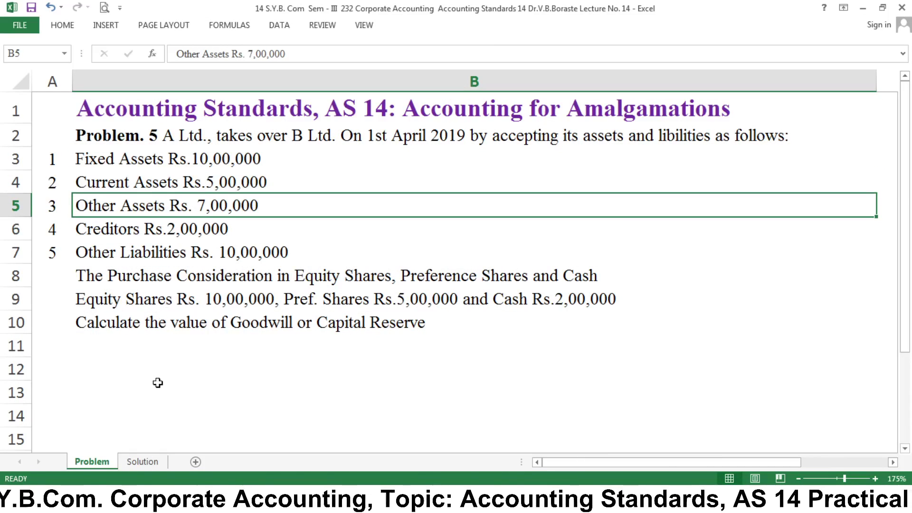
left_click(142, 461)
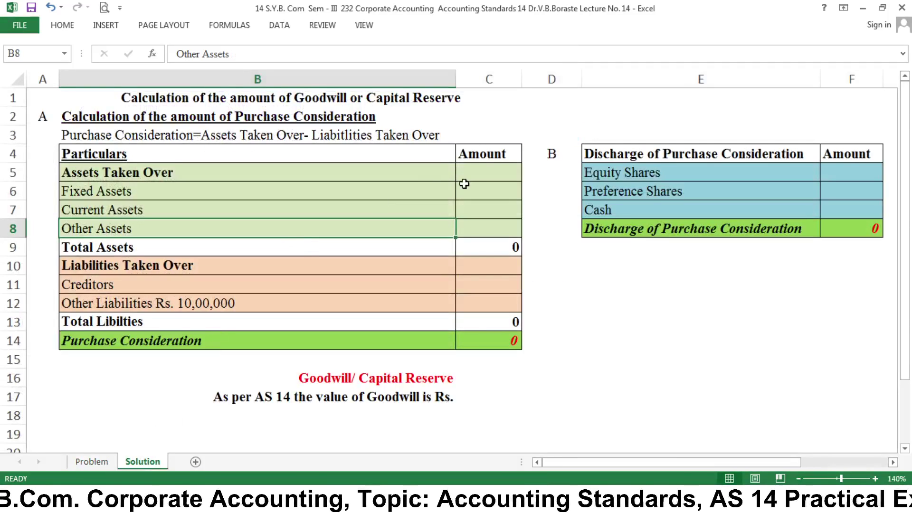
Step: Enter asset amounts 1000000, 700000 and 500000 starting in the Fixed Assets cell
left_click(482, 192)
type("100")
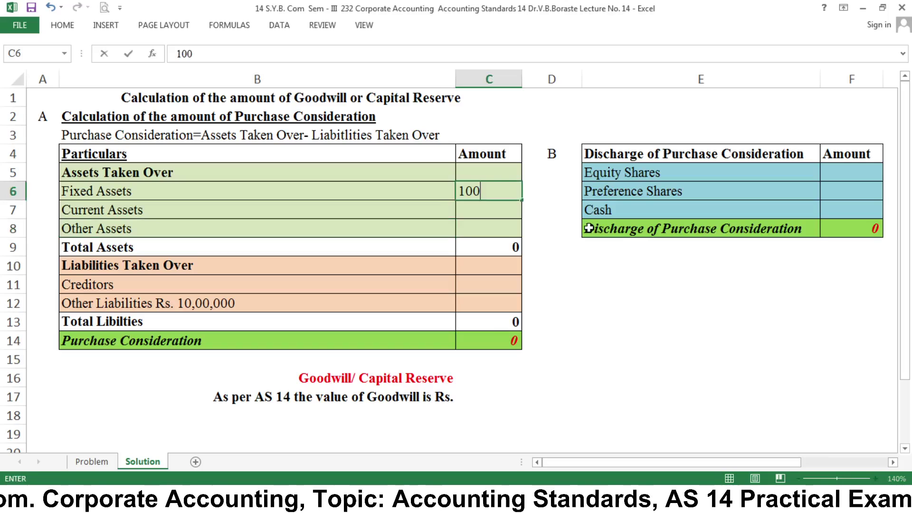
key("Return")
type("700000")
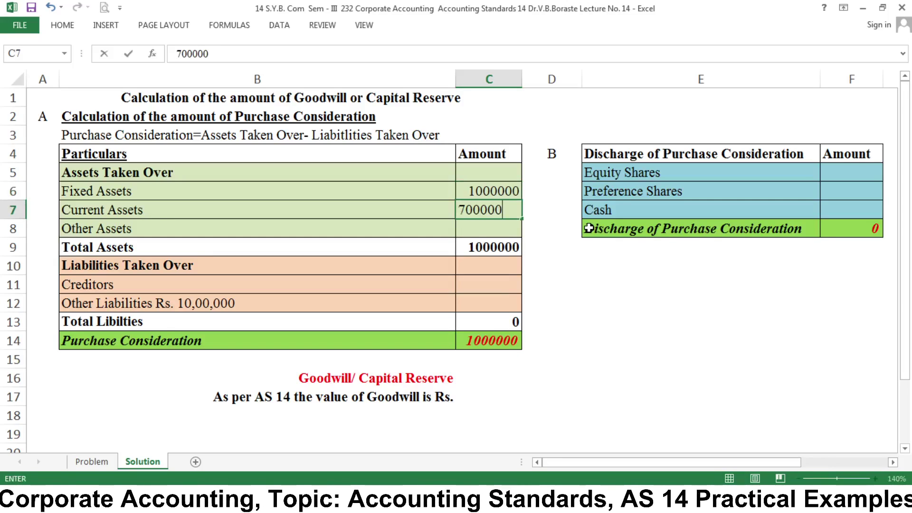
key("Return")
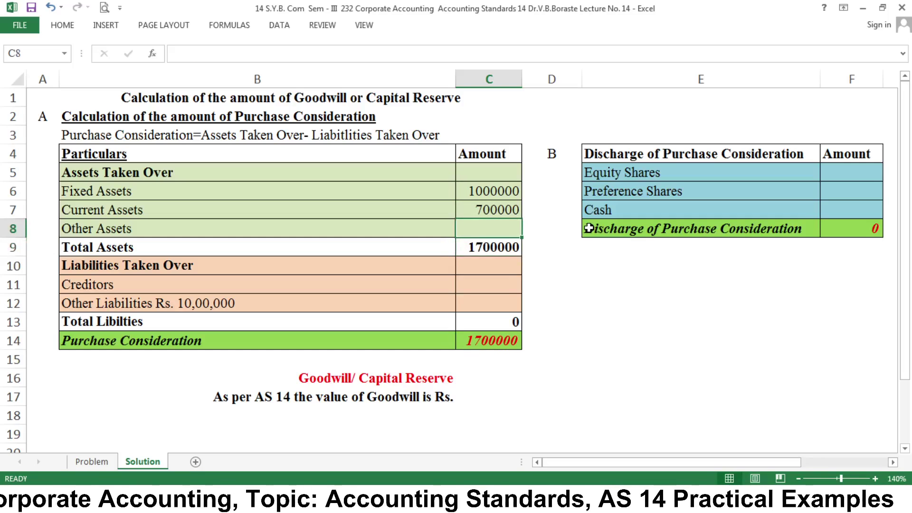
type("500000")
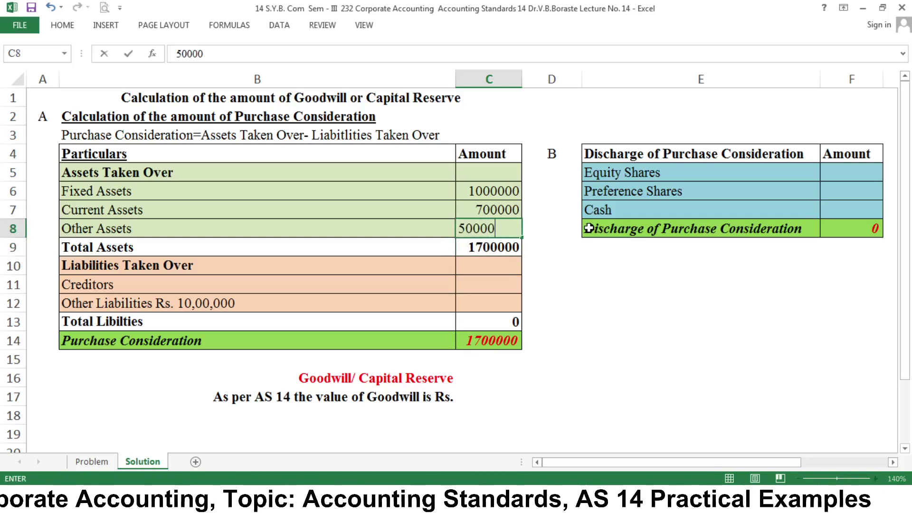
key("Return")
Step: Correct the amounts to Current Assets 500000 and Other Assets 700000
left_click(101, 462)
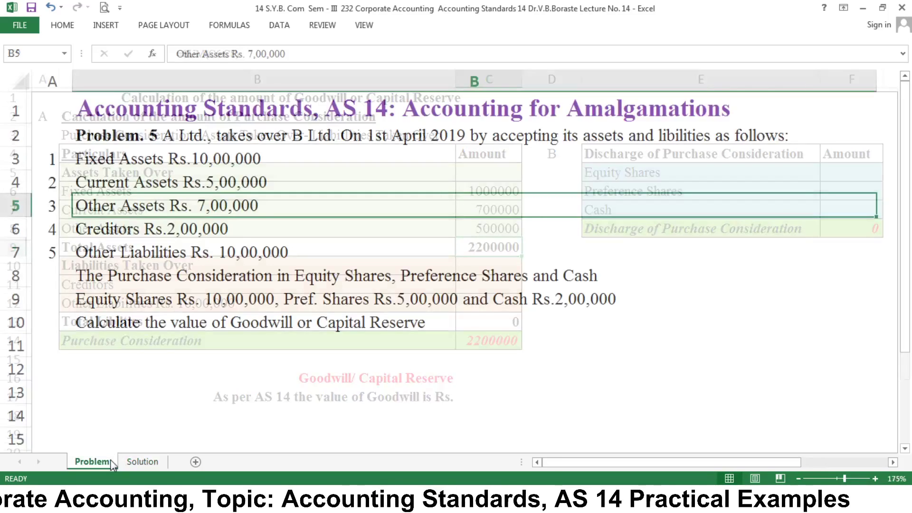
left_click(143, 461)
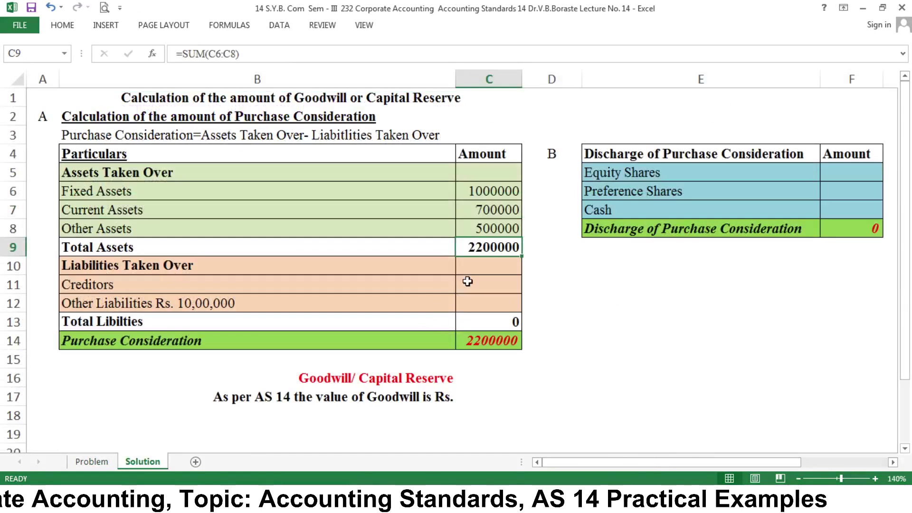
left_click(499, 213)
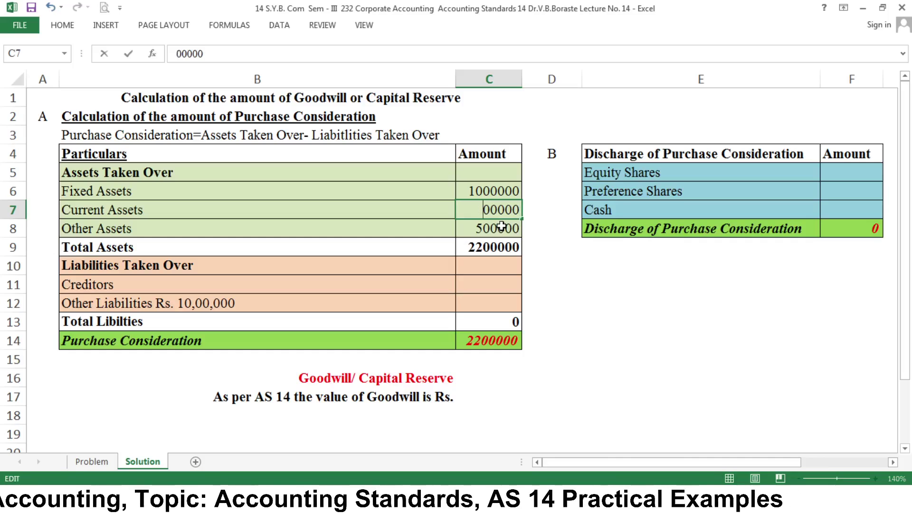
type("5")
double_click(501, 227)
key("BackSpace")
type("7")
key("Return")
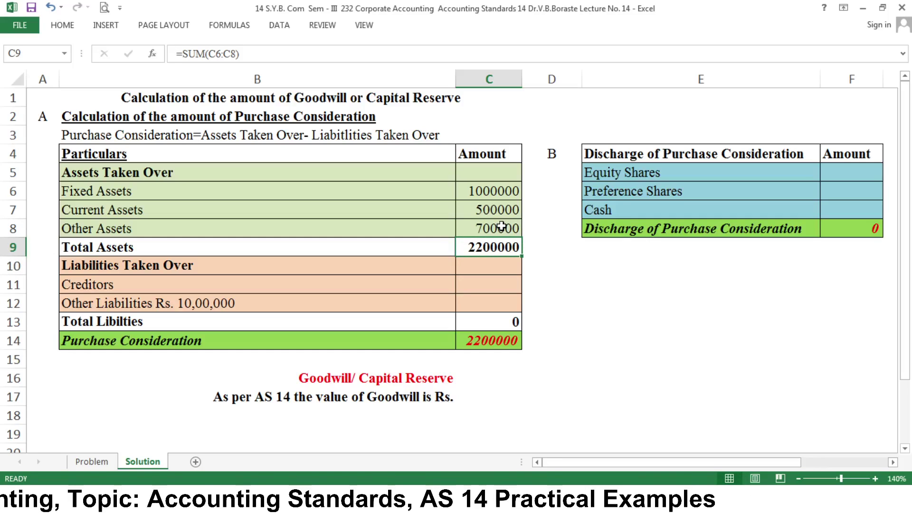
Step: Remove 'Rs. 10,00,000' from the Other Liabilities label in B12
key("Left")
key("Down")
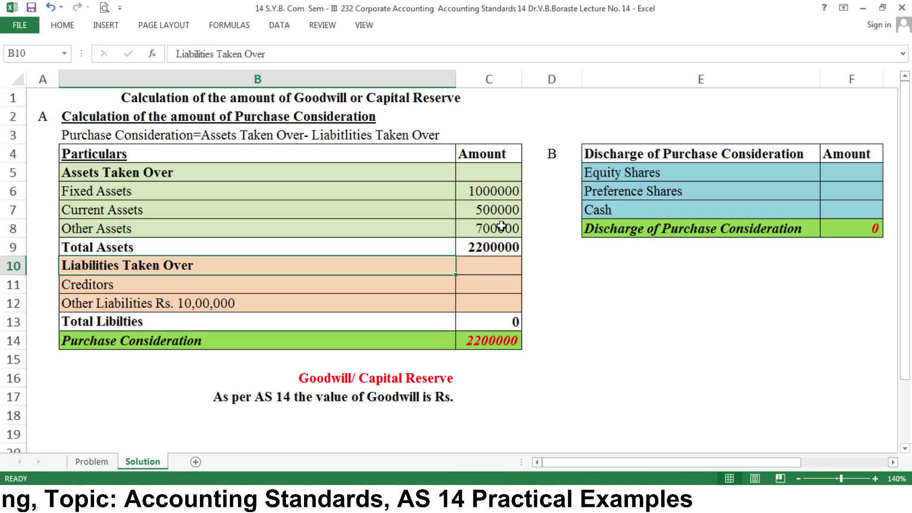
key("Down")
key("Down")
key("F2")
key("shift+Left")
key("shift+Left")
key("shift+Left")
key("shift+Left")
key("shift+Left")
key("shift+Left")
key("shift+Left")
key("shift+Left")
key("shift+Left")
key("shift+Left")
key("shift+Left")
key("shift+Left")
key("shift+Left")
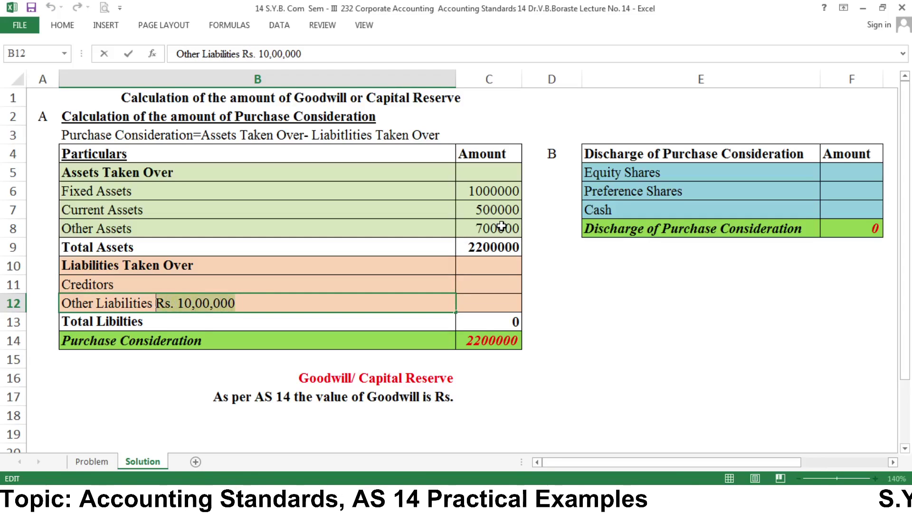
key("Delete")
key("ctrl+Return")
key("Down")
key("Up")
key("Up")
key("Down")
key("Right")
key("Up")
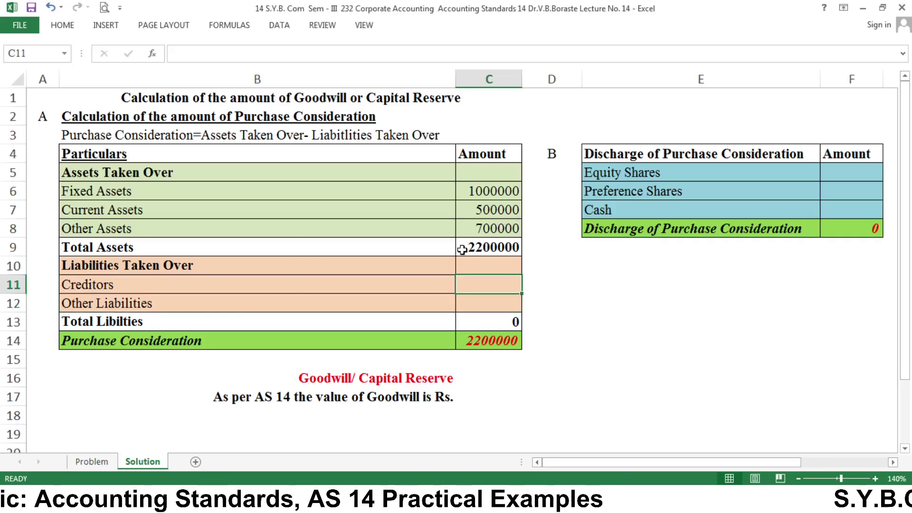
Step: Check the Creditors and Other Liabilities figures on the Problem sheet
left_click(96, 463)
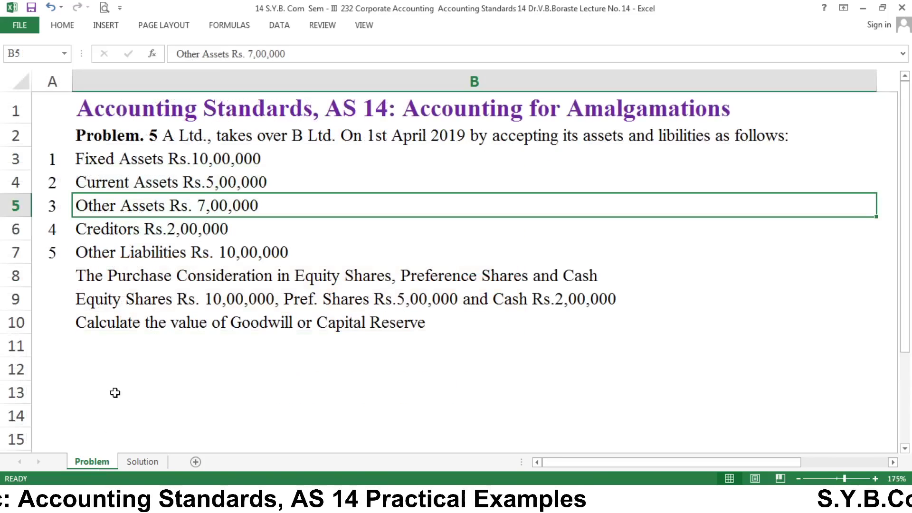
left_click(130, 235)
left_click(153, 253)
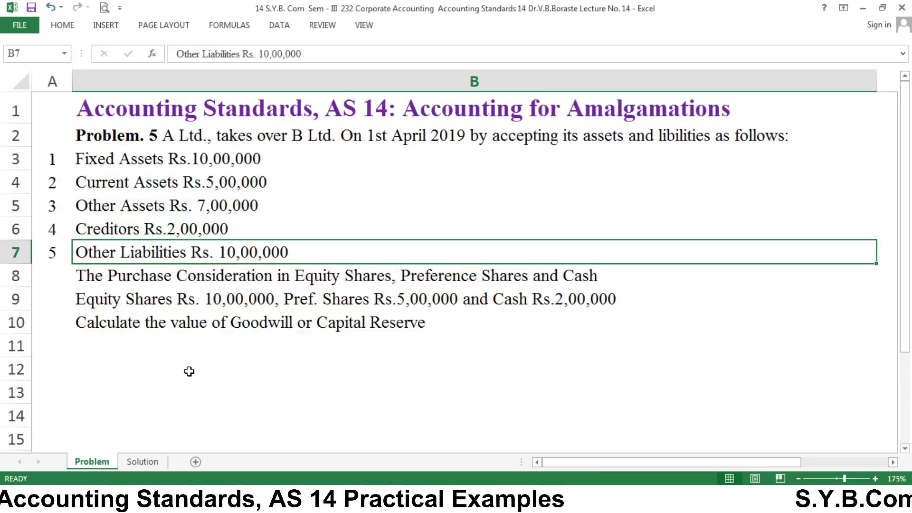
left_click(142, 462)
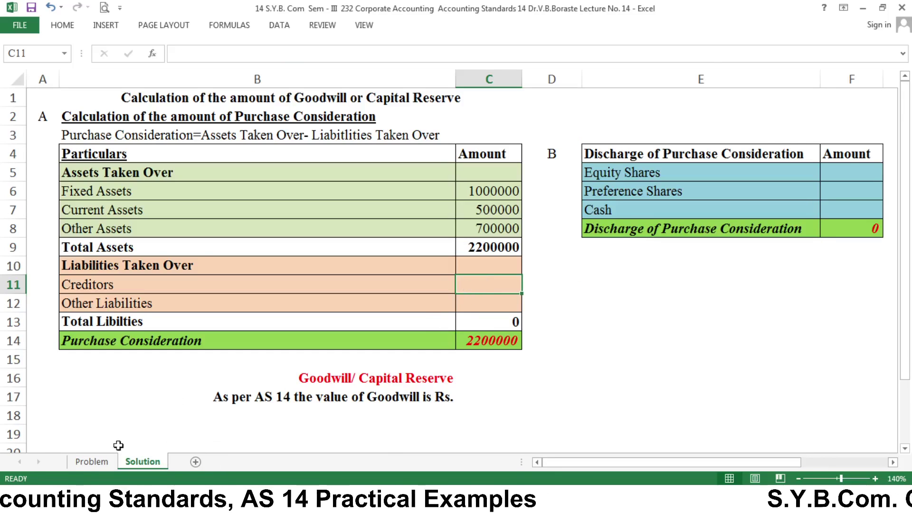
left_click(93, 461)
left_click(143, 461)
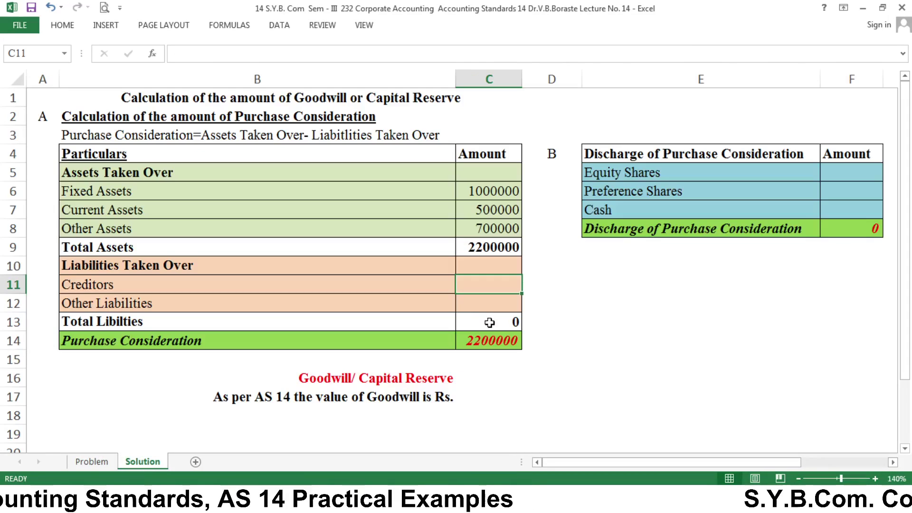
Step: Enter Creditors 200000 and Other Liabilities 1000000 in C11:C12
type("200000")
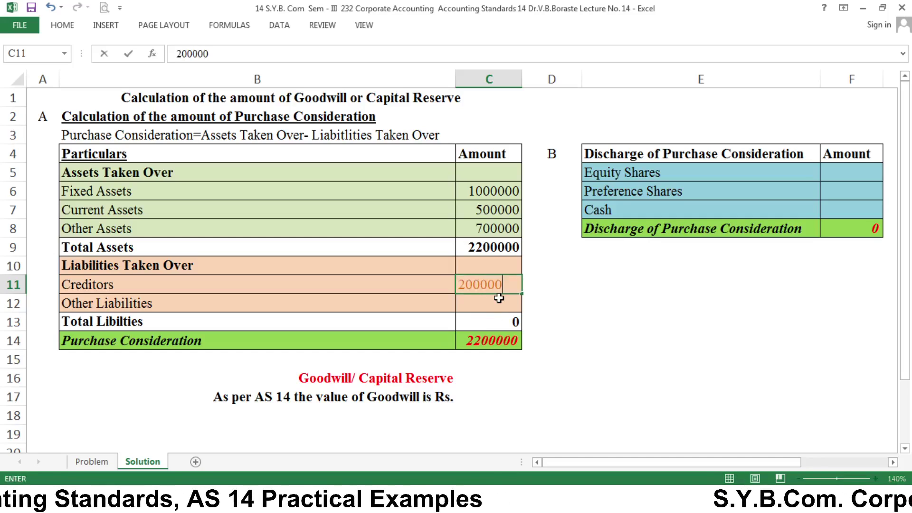
key("Return")
type("1")
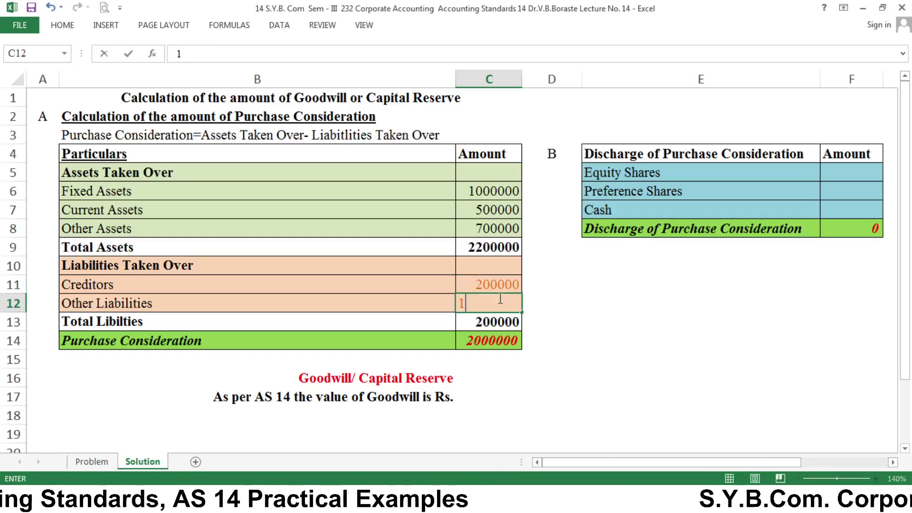
type("00000")
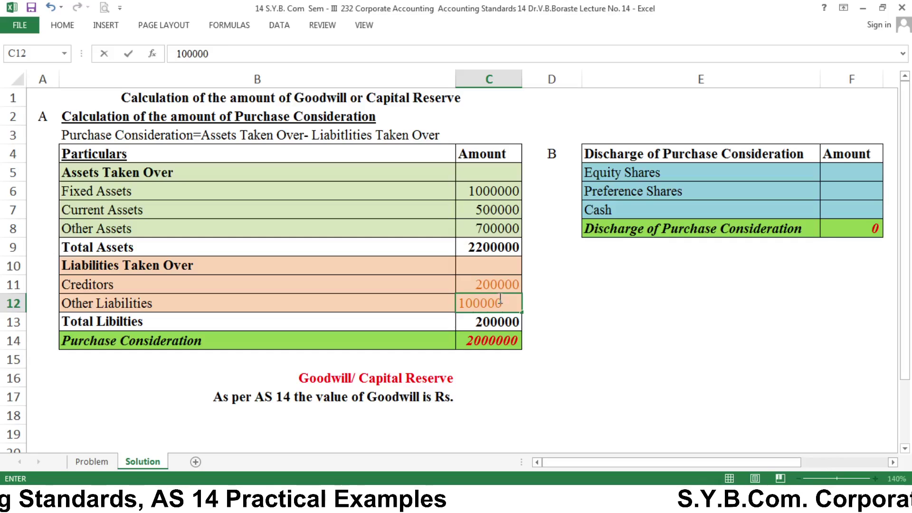
key("Return")
left_click(499, 299)
key("Return")
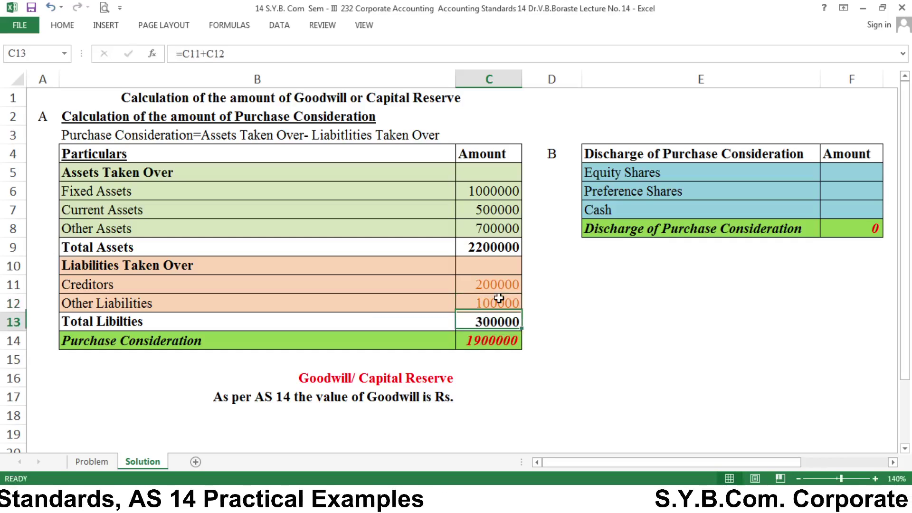
double_click(499, 298)
type("0")
key("Return")
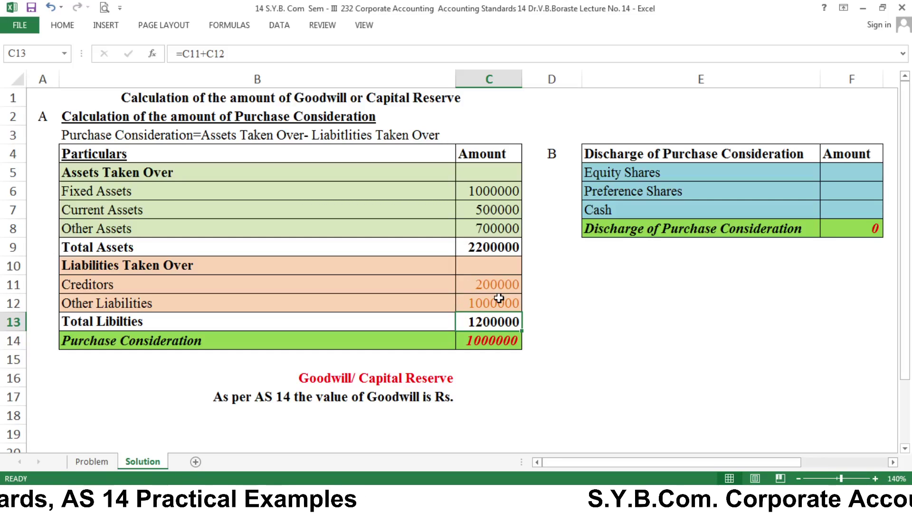
Step: Review the Total Assets, Total Liabilities and Purchase Consideration formulas, ending at C14
key("Down")
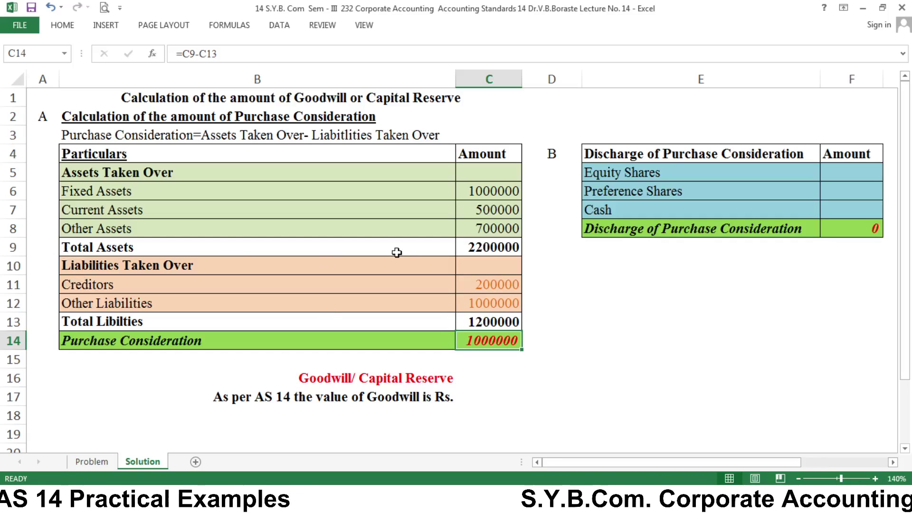
left_click(474, 247)
left_click(479, 323)
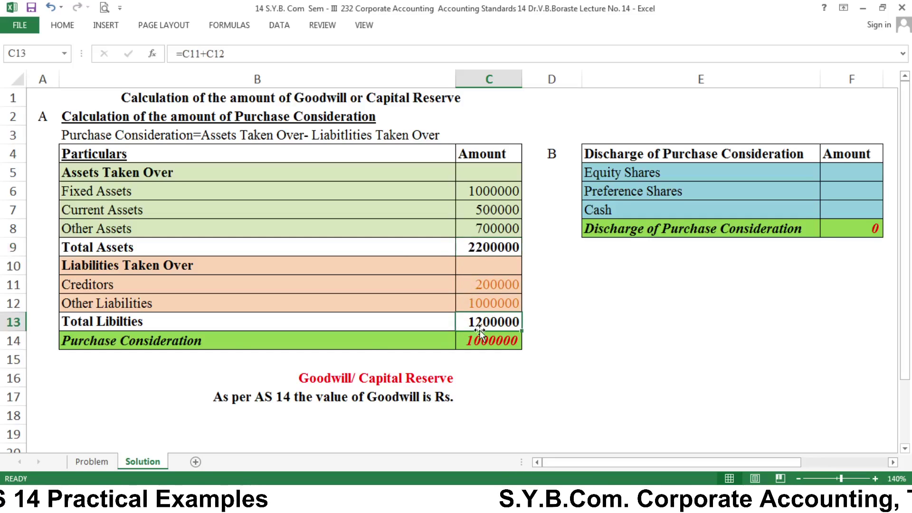
left_click(182, 346)
left_click(488, 340)
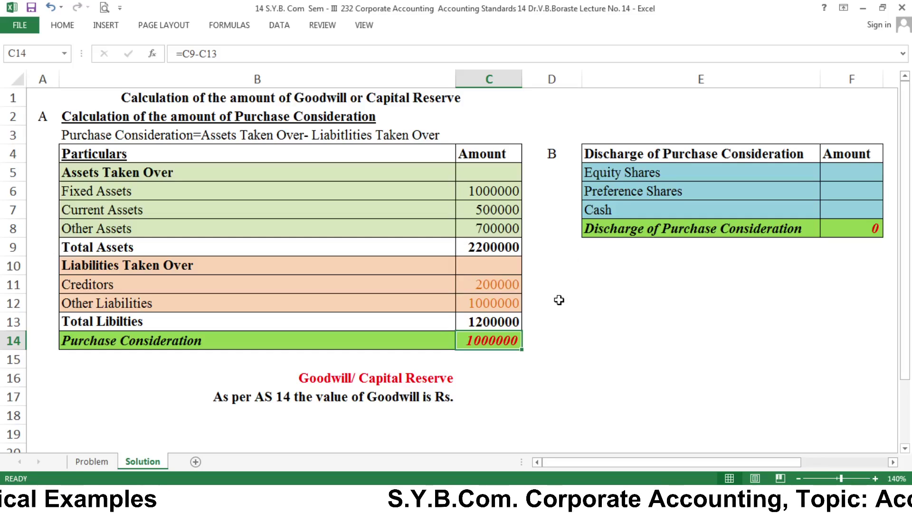
left_click(646, 270)
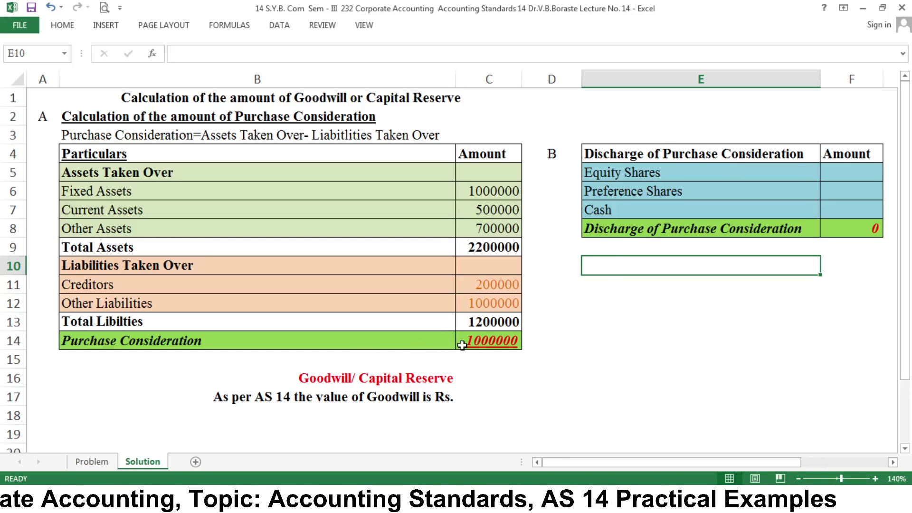
Step: Locate the Equity Shares row and read the equity, preference and cash amounts in the problem
left_click(480, 340)
left_click(632, 308)
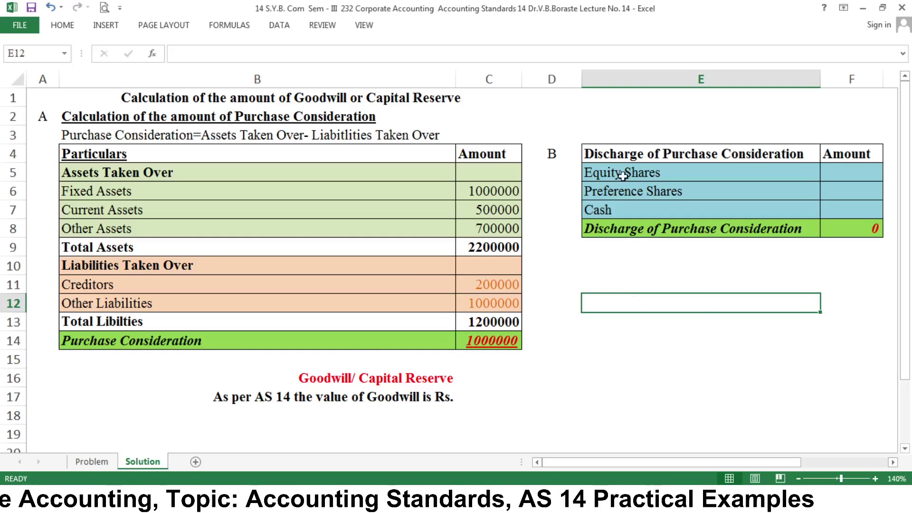
left_click(739, 167)
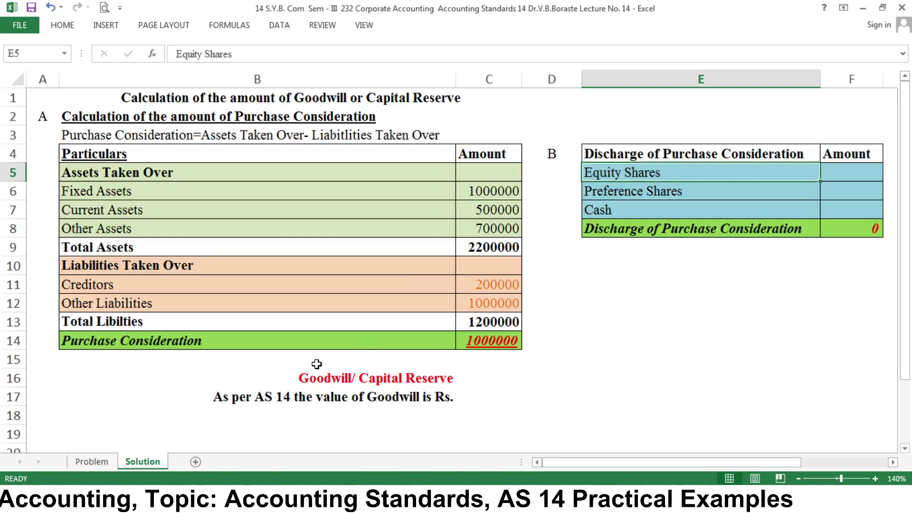
left_click(91, 461)
left_click(142, 277)
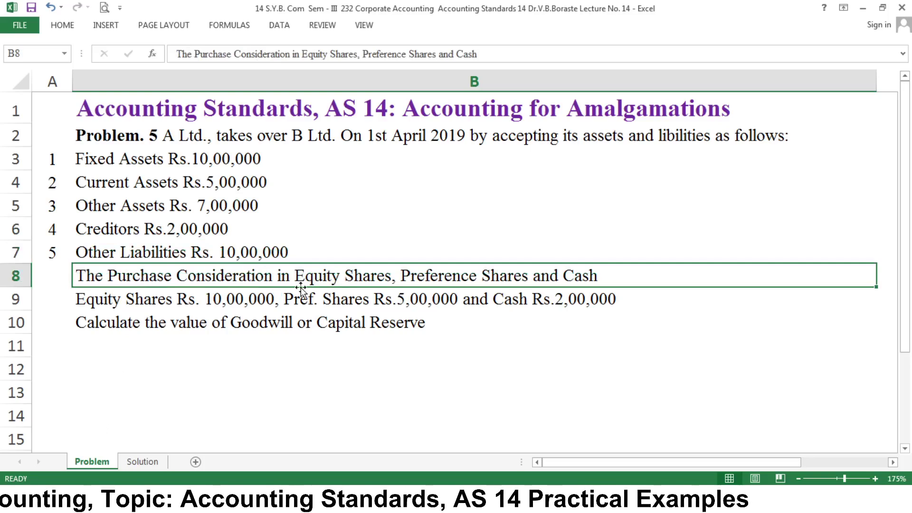
left_click(159, 347)
left_click(117, 303)
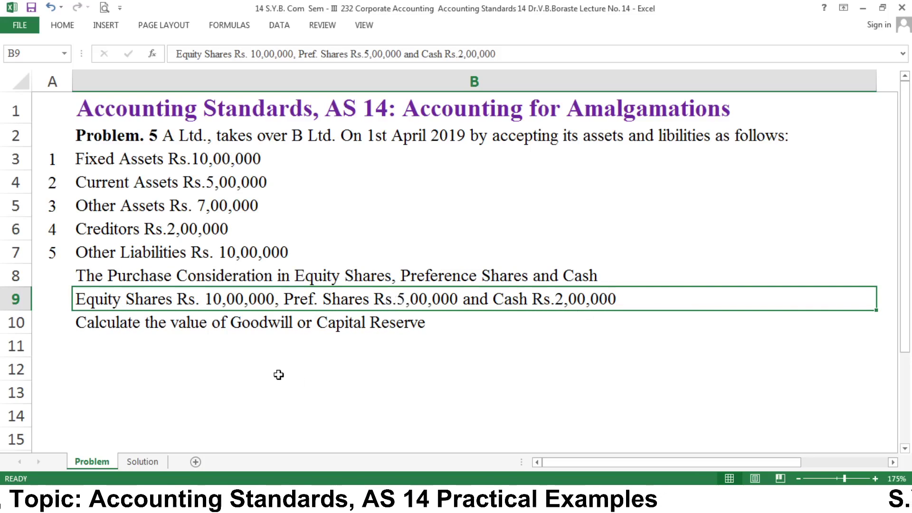
Step: Find the Preference Shares and Cash rows in the discharge table and recheck the figures
left_click(138, 463)
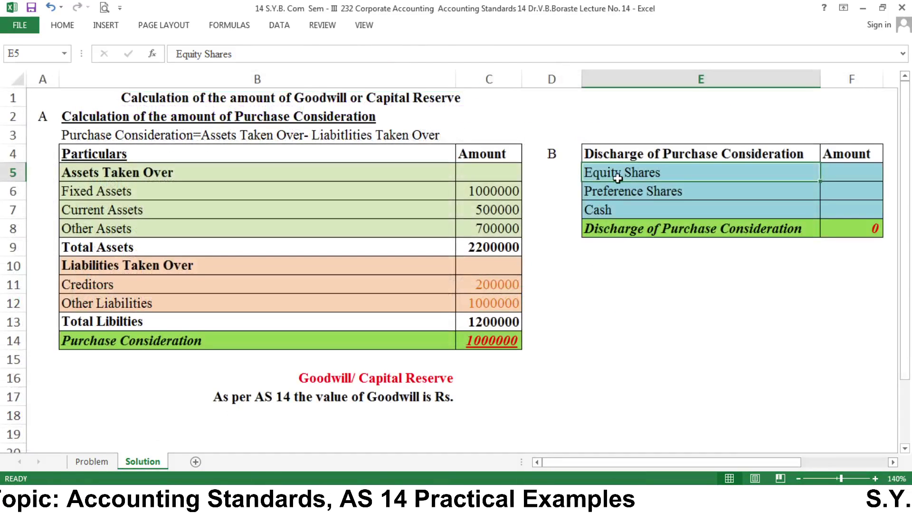
left_click(642, 191)
left_click(617, 209)
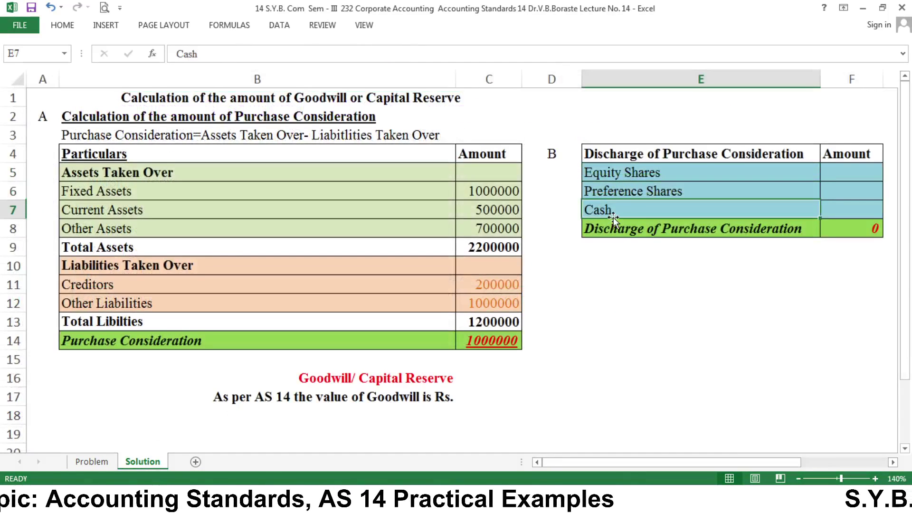
left_click(81, 462)
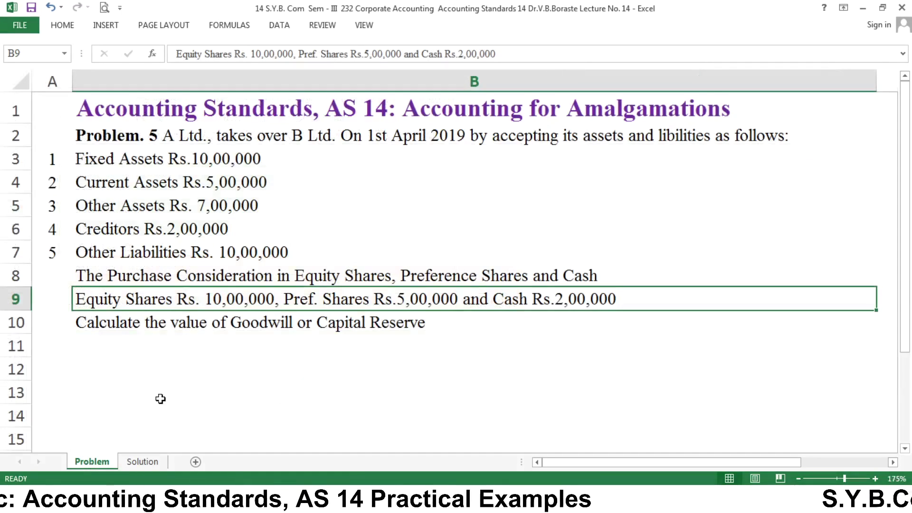
left_click(142, 462)
Step: Enter Equity Shares 1000000, Preference Shares 500000 and Cash 200000 in F5:F7
left_click(860, 172)
type("1")
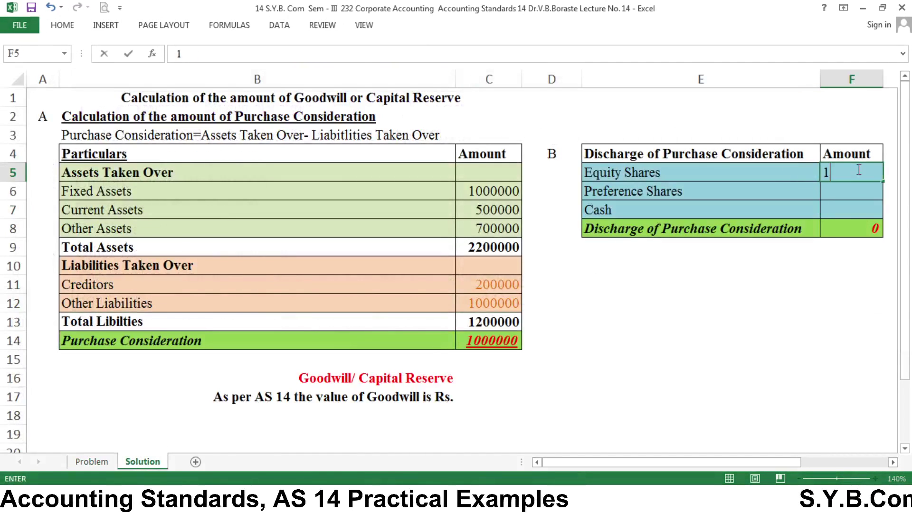
type("000000")
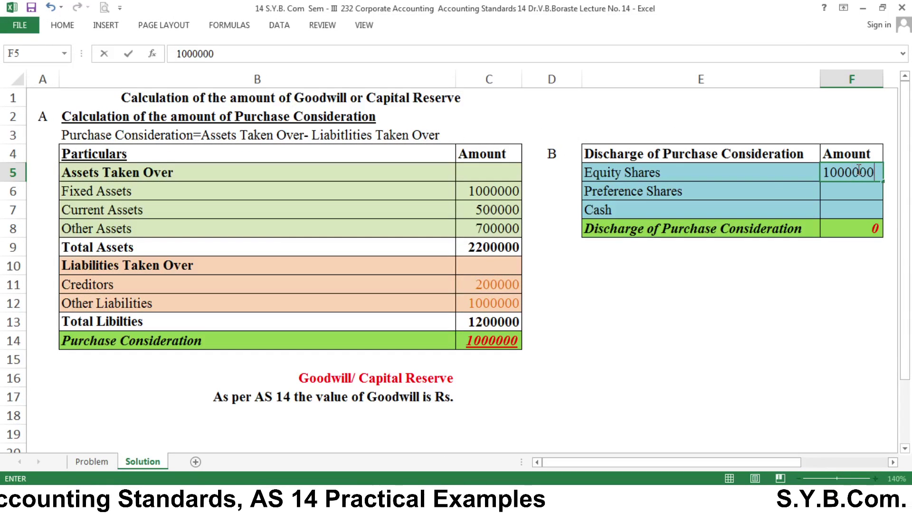
key("Return")
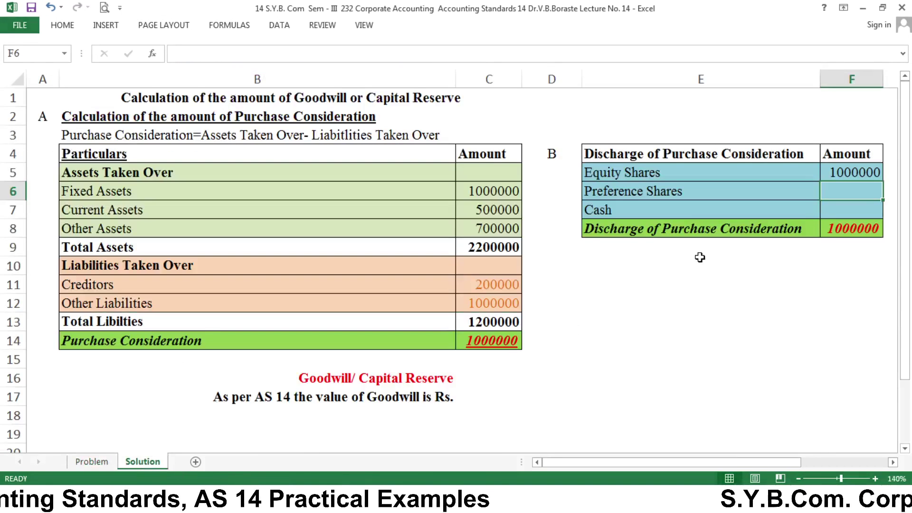
type("500000")
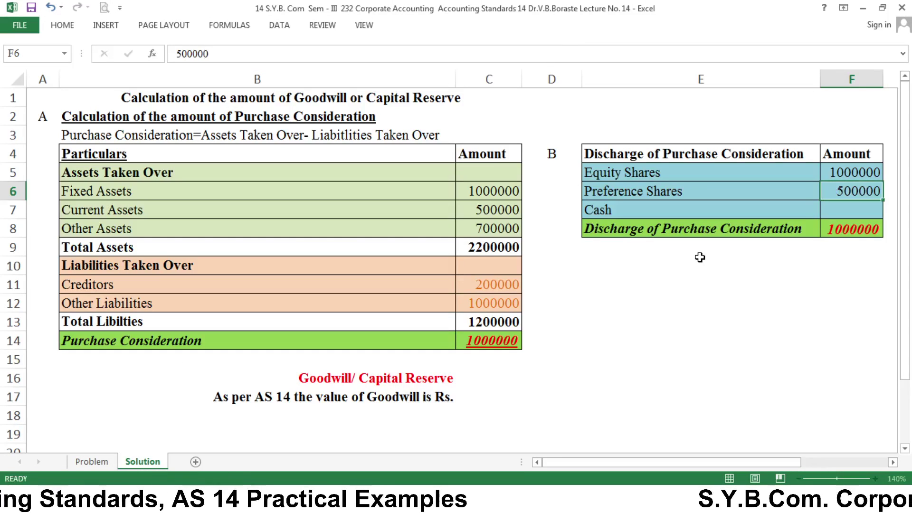
key("Return")
type("200000")
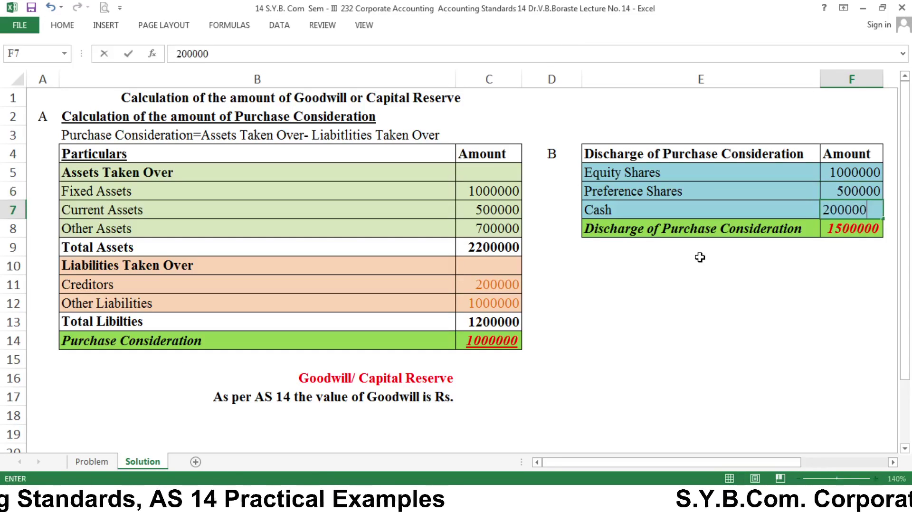
key("Return")
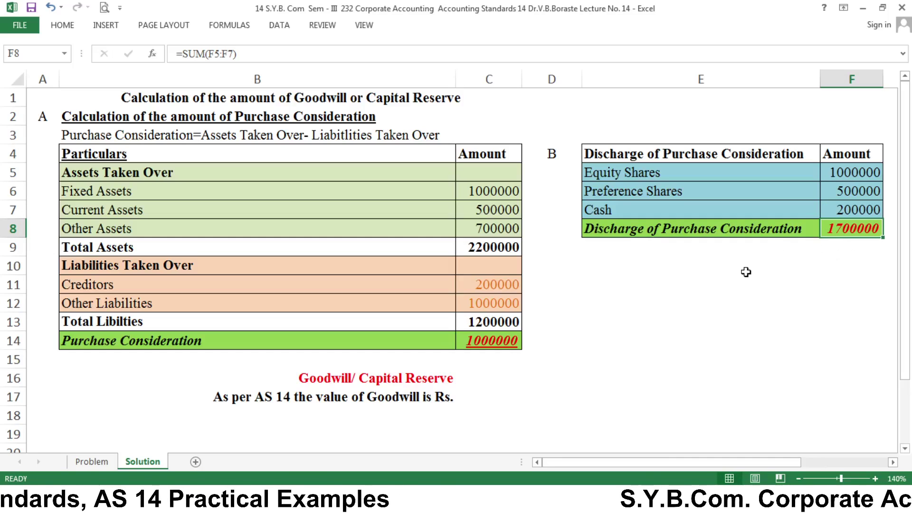
left_click(581, 344)
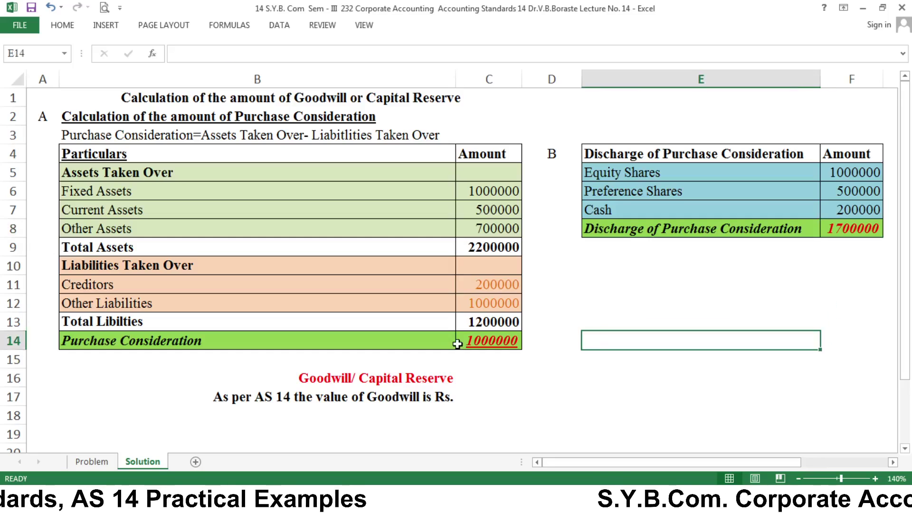
left_click(502, 342)
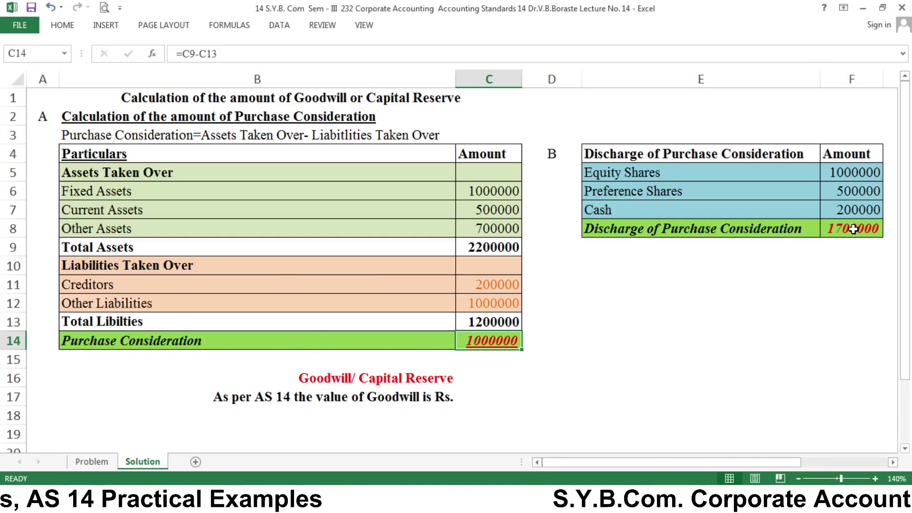
left_click(626, 335)
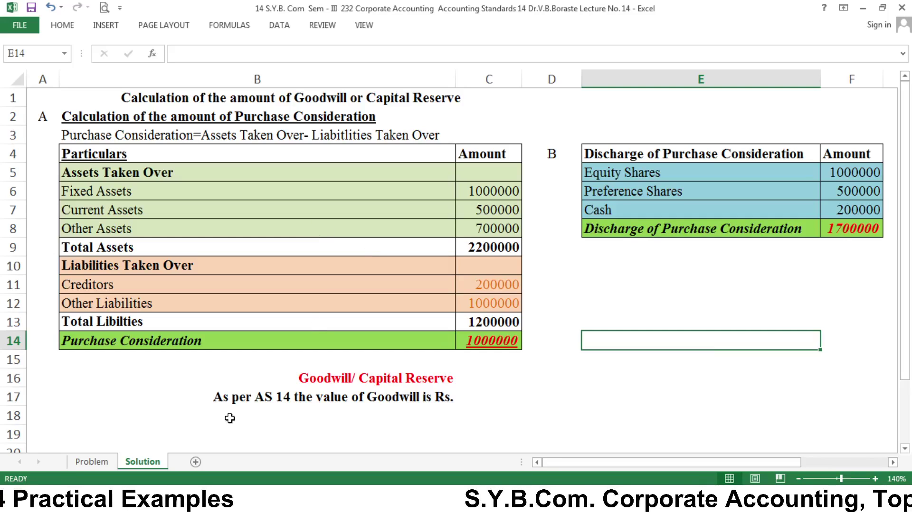
left_click(90, 462)
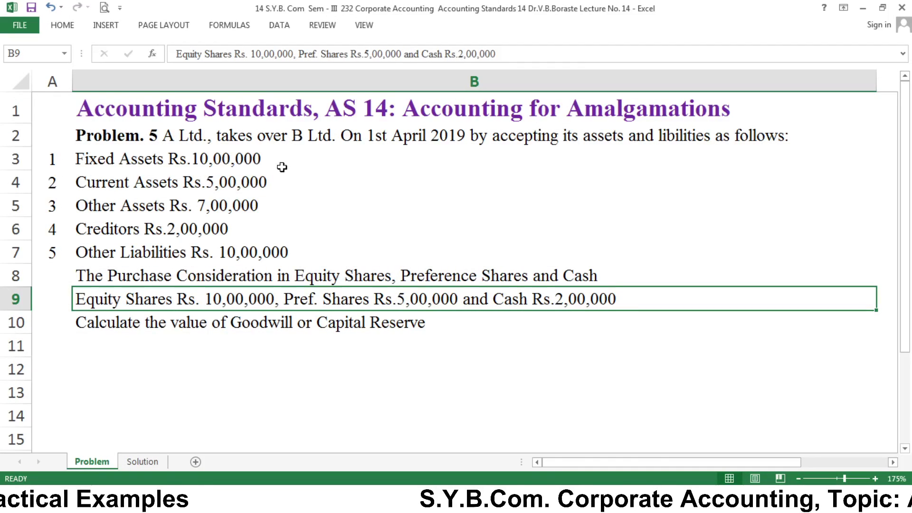
left_click(142, 461)
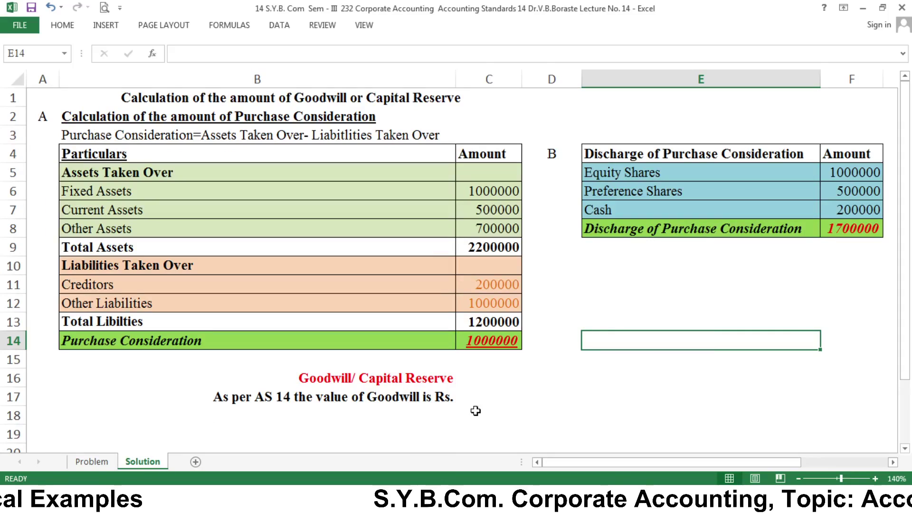
left_click(503, 396)
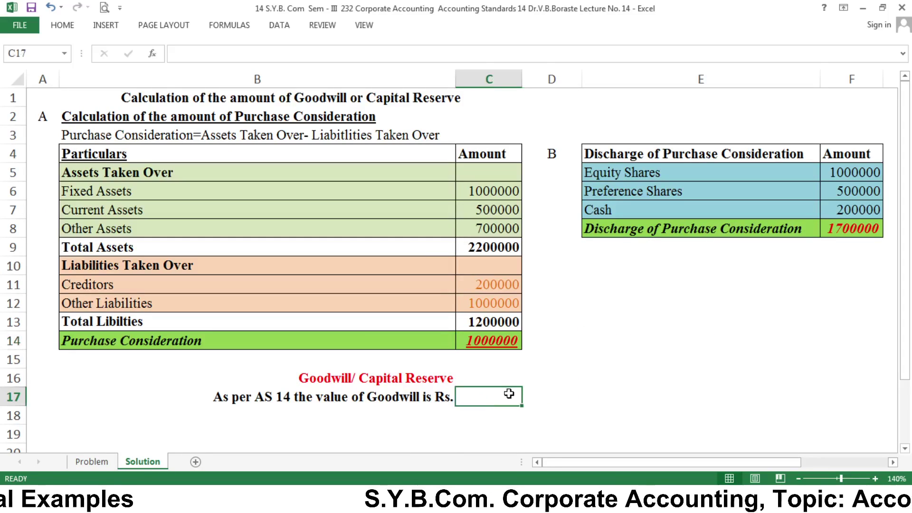
left_click(561, 371)
left_click(489, 379)
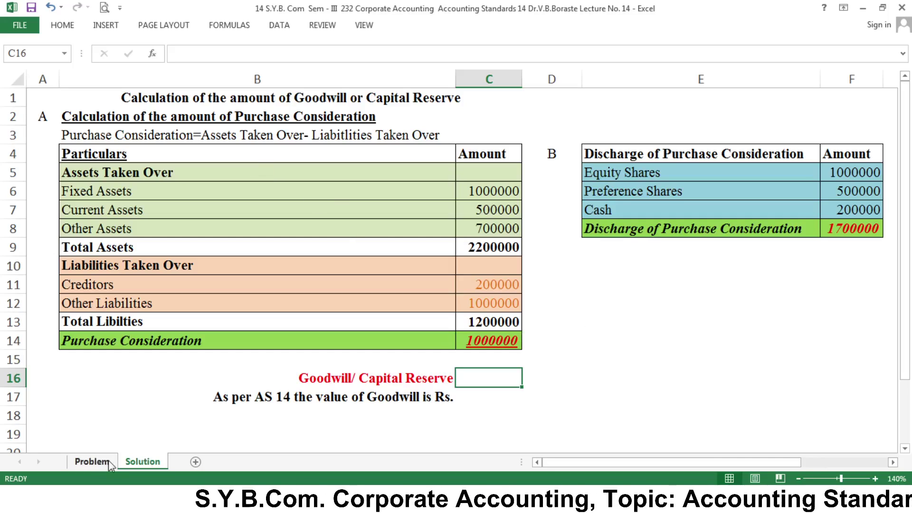
left_click(92, 462)
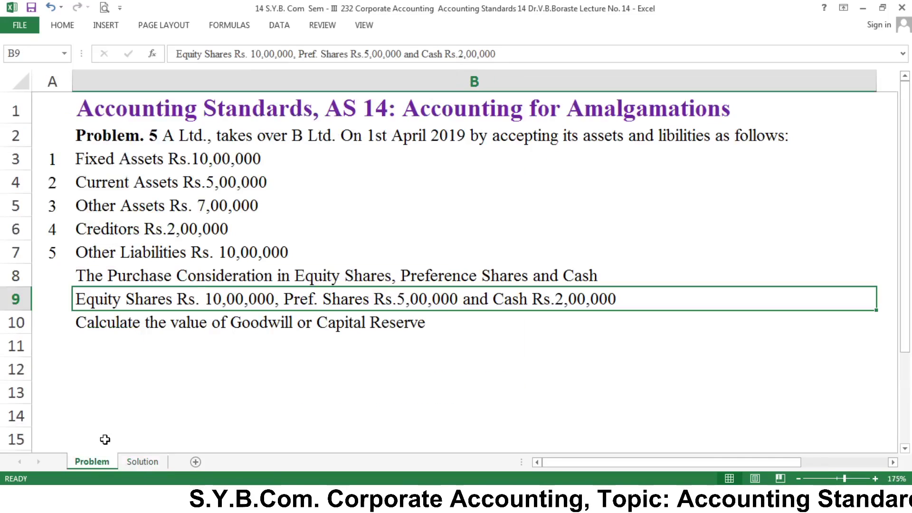
left_click(142, 462)
left_click(665, 247)
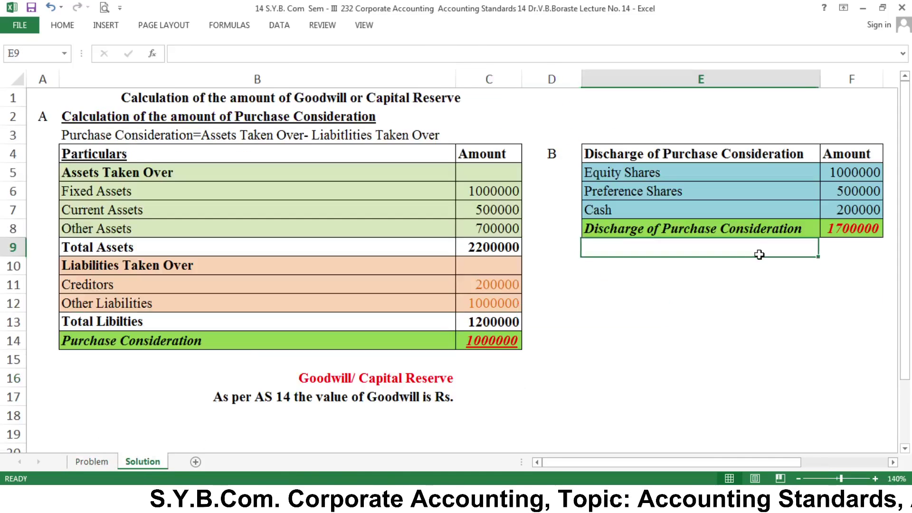
left_click(482, 345)
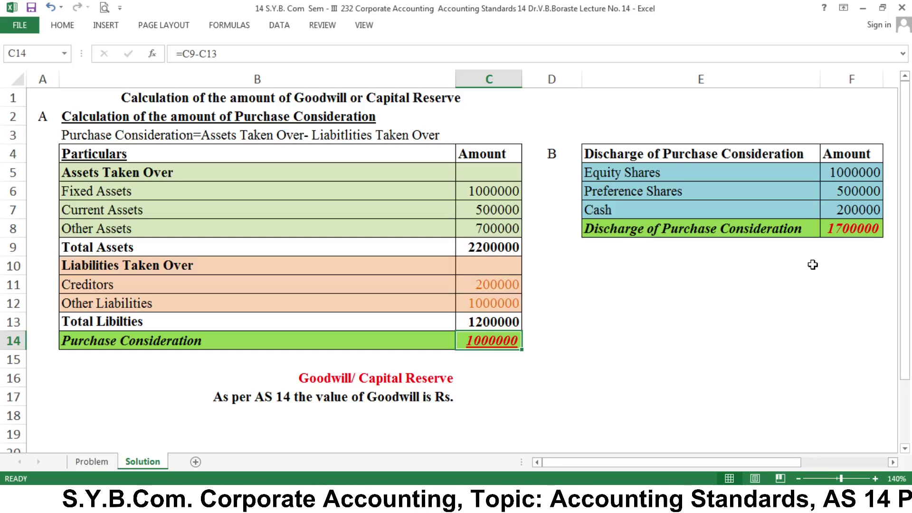
Step: Enter goodwill of 700000 in C16 and shorten its label to Goodwill
left_click(480, 381)
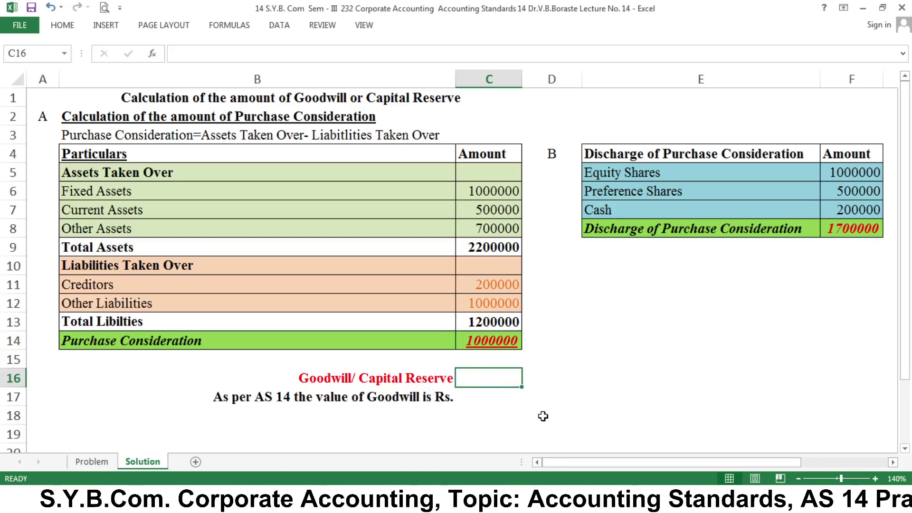
type("700000")
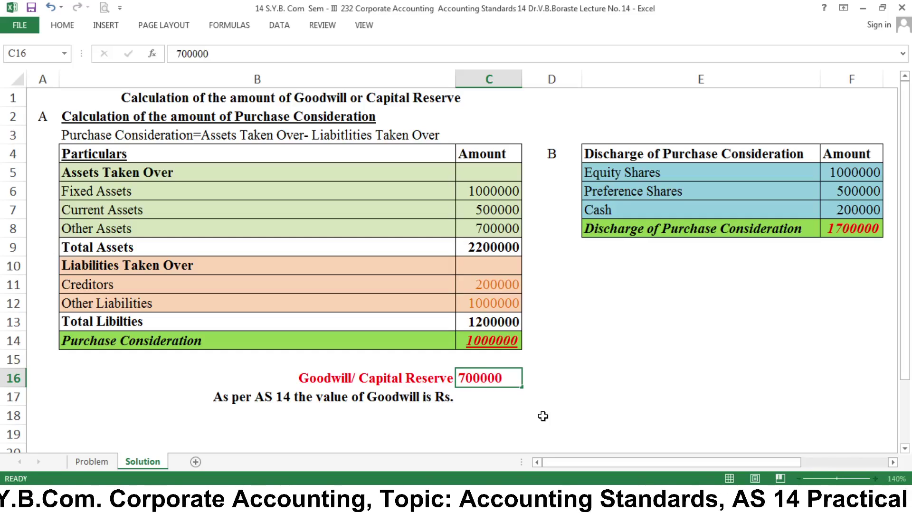
key("Return")
key("Up")
key("Left")
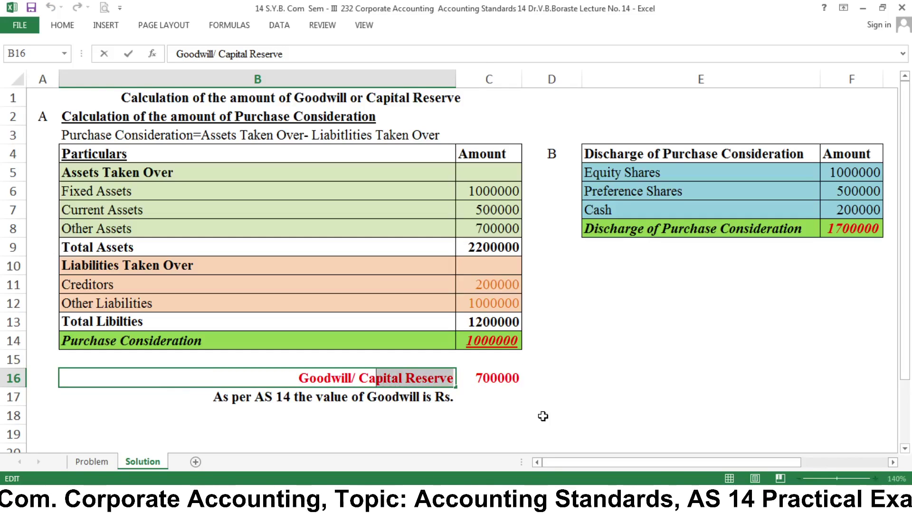
key("BackSpace")
key("Return")
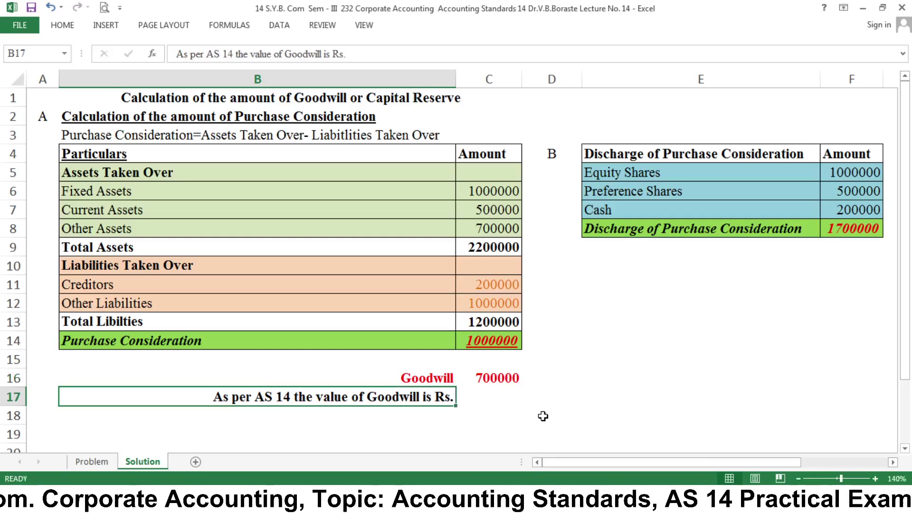
Step: Complete the AS 14 sentence in B17 with Rs.7,00,000
key("Return")
key("Up")
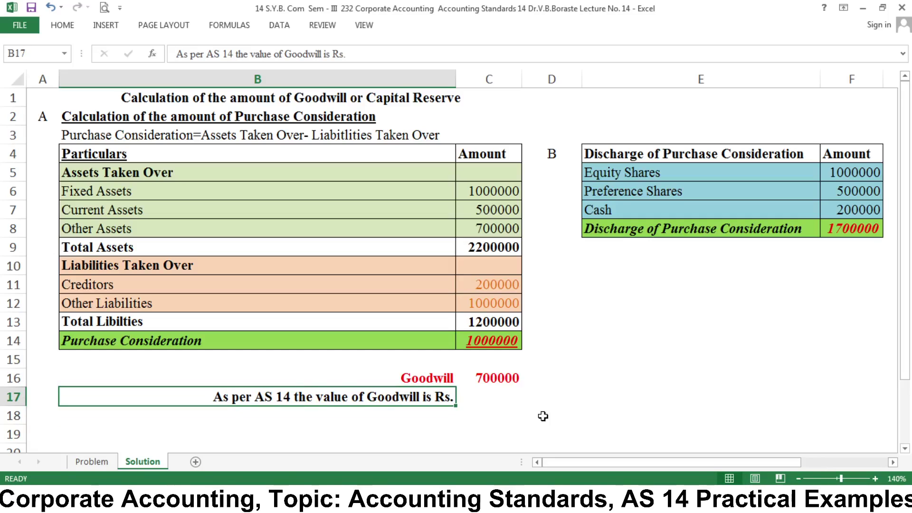
type("7,00,000")
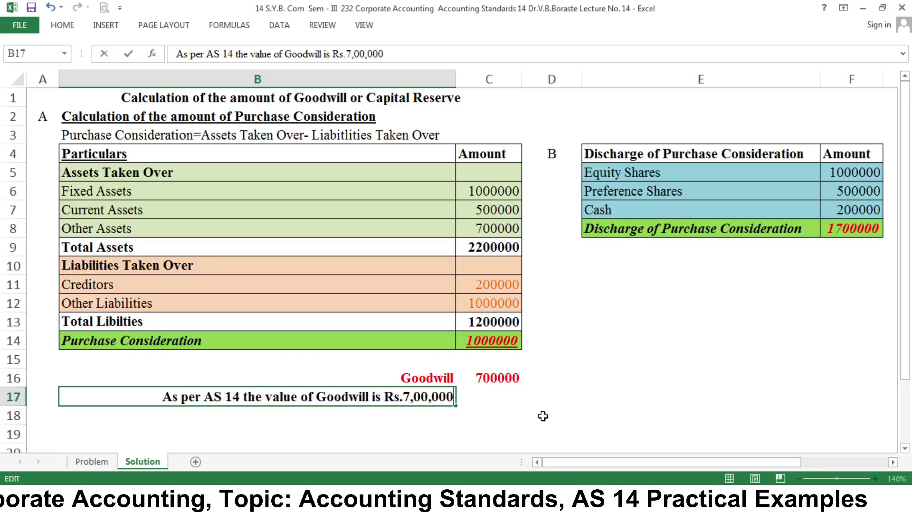
key("Return")
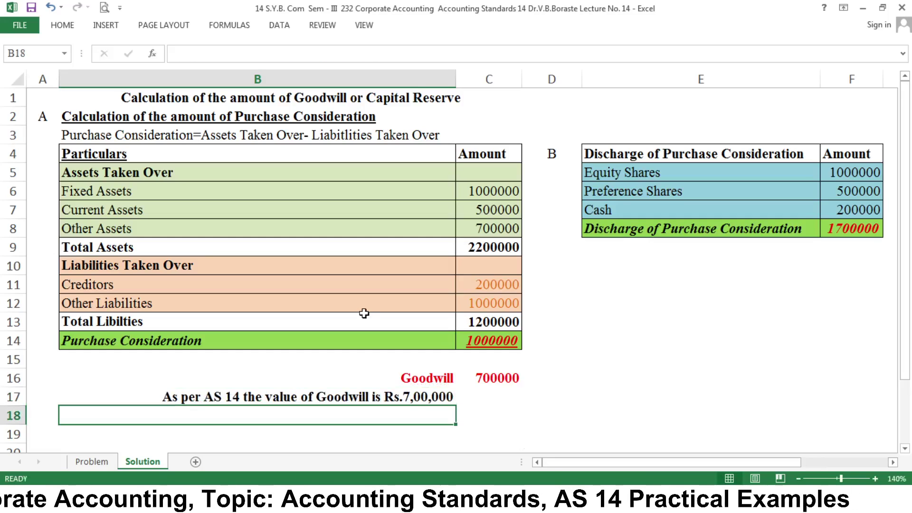
left_click(411, 398)
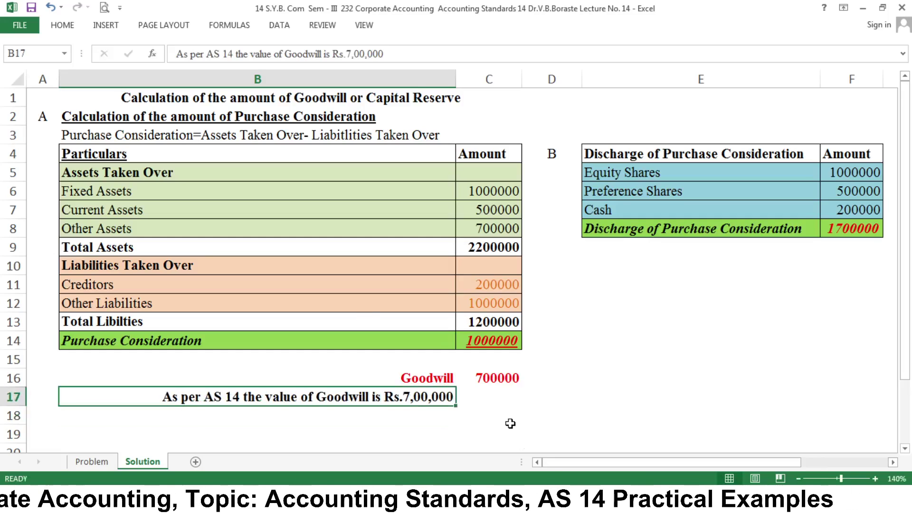
left_click(475, 398)
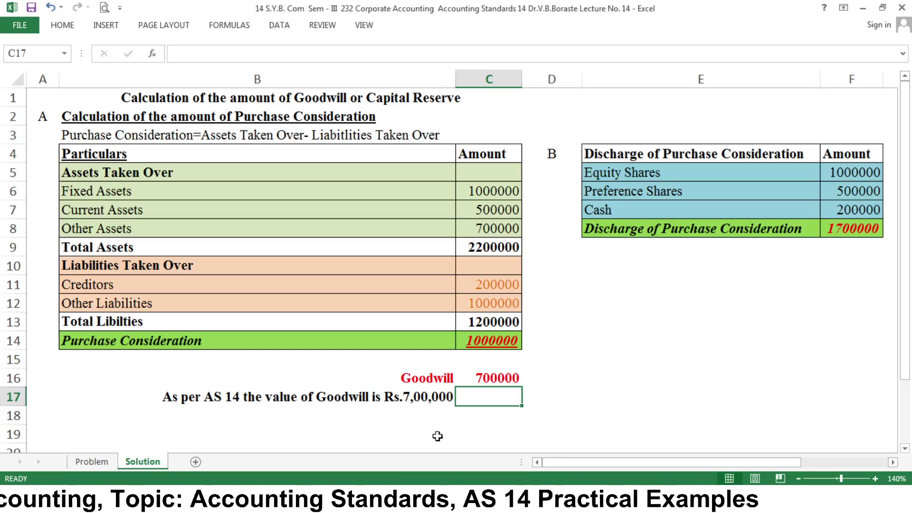
left_click(577, 382)
left_click(668, 394)
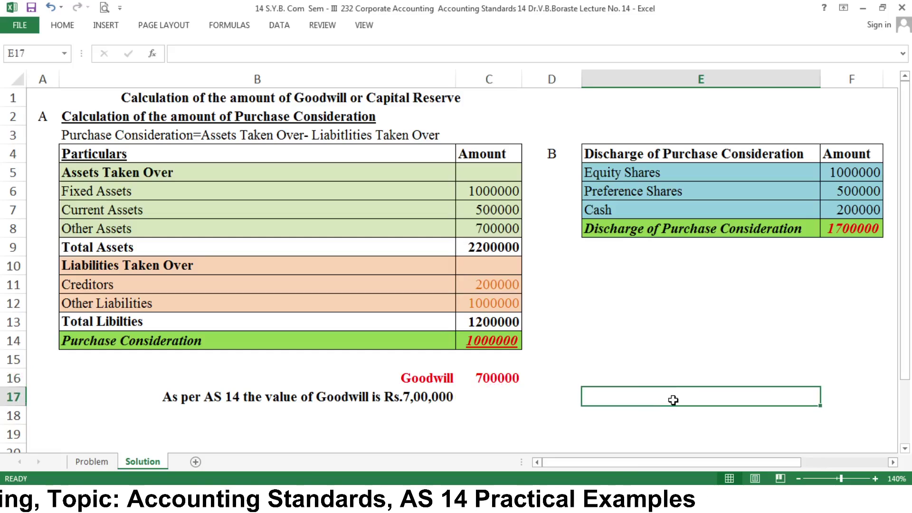